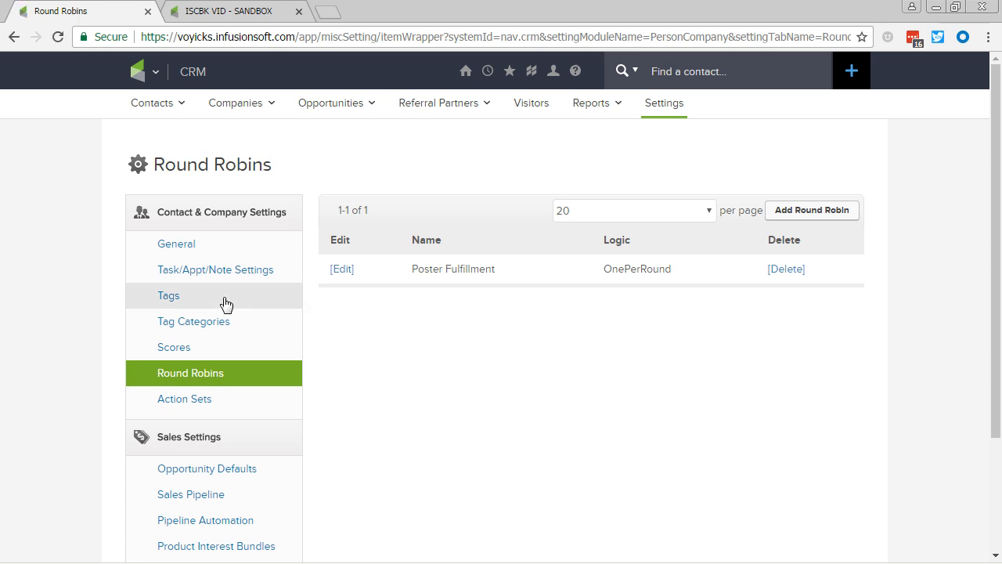
Create a round robin named 'Sales Reps' using One record per round and save it.
{"action": "left_click", "coordinate": [803, 218]}
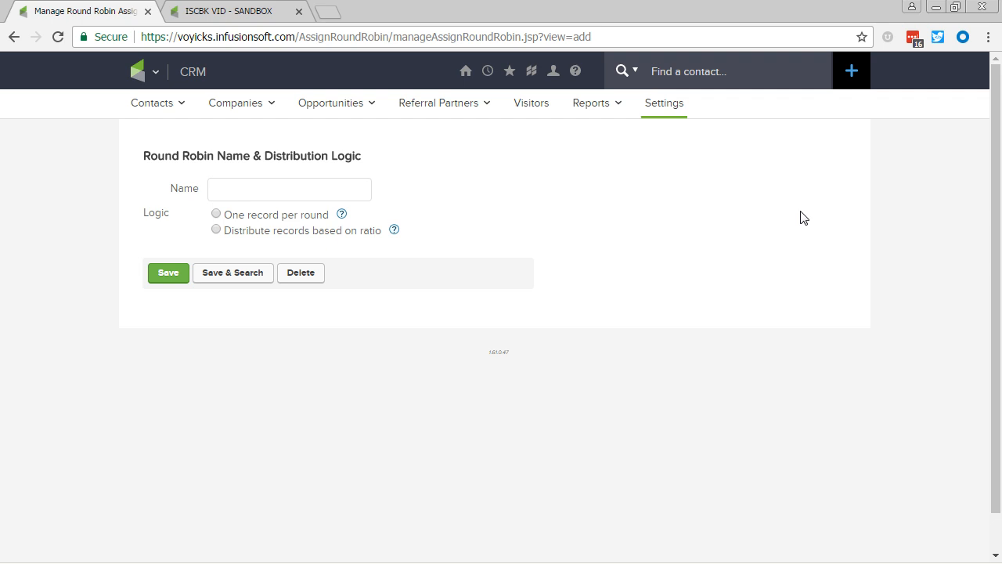
{"action": "left_click", "coordinate": [339, 194]}
{"action": "type", "text": "Sales Reps"}
{"action": "left_click", "coordinate": [216, 214]}
{"action": "left_click", "coordinate": [172, 276]}
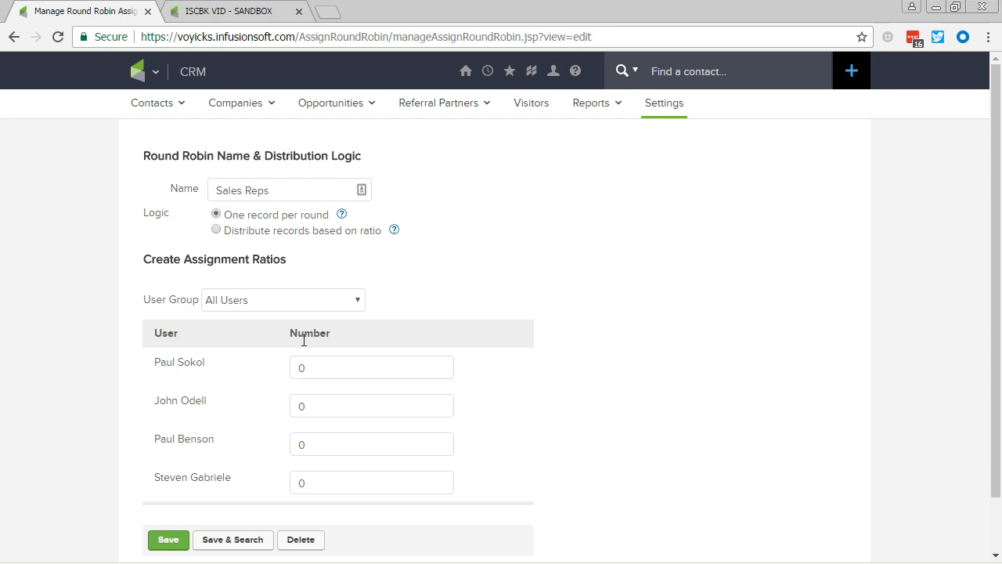
Set the third and fourth users' Number to 1 and save the assignment ratios.
{"action": "scroll", "coordinate": [302, 359], "scroll_direction": "down", "scroll_amount": 1}
{"action": "left_click_drag", "start_coordinate": [326, 381], "coordinate": [266, 380]}
{"action": "type", "text": "1"}
{"action": "left_click_drag", "start_coordinate": [324, 420], "coordinate": [266, 423]}
{"action": "type", "text": "1"}
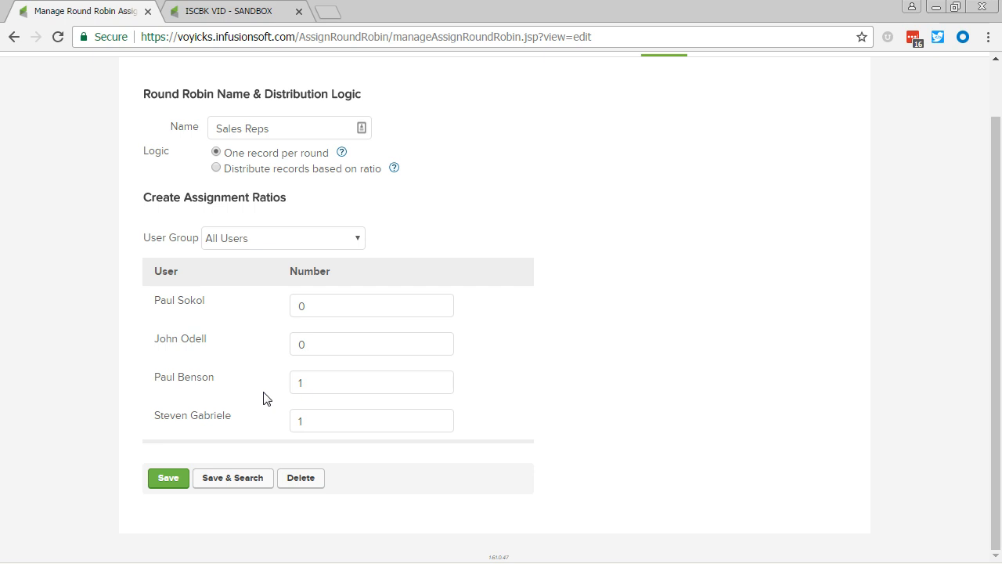
{"action": "left_click", "coordinate": [184, 478]}
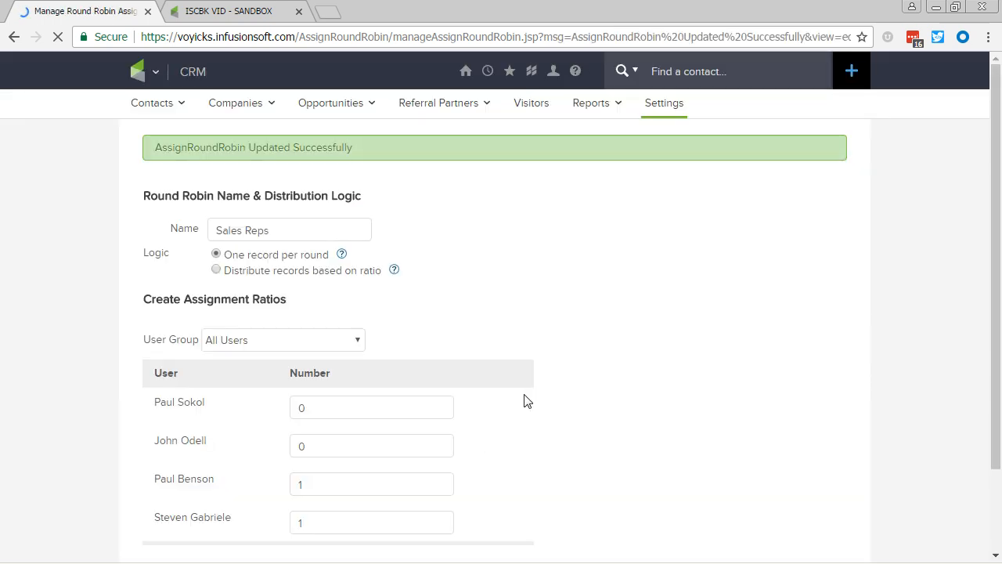
Highlight the two users receiving records, then Save & Search back to the round robin list.
{"action": "scroll", "coordinate": [526, 407], "scroll_direction": "down", "scroll_amount": 2}
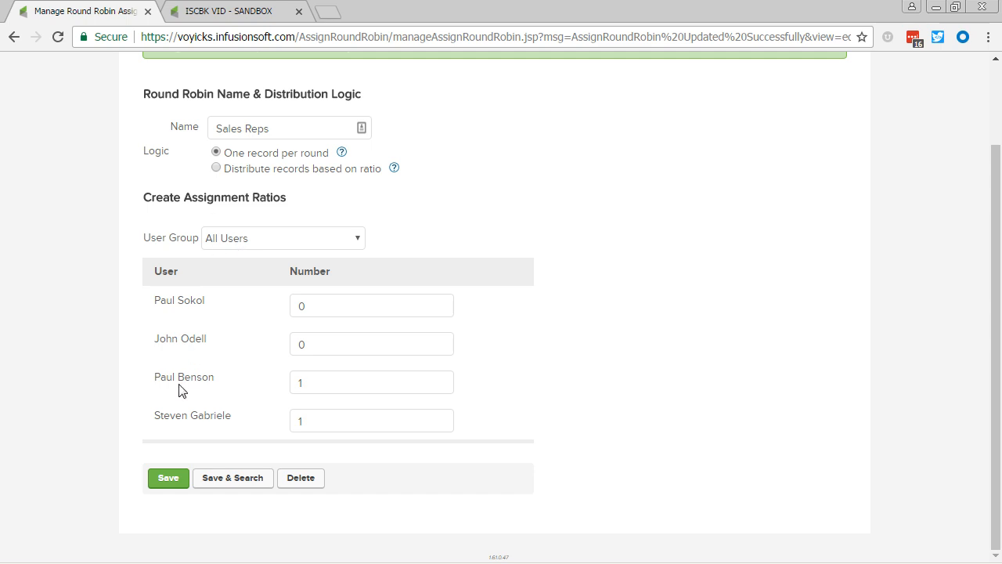
{"action": "left_click_drag", "start_coordinate": [153, 387], "coordinate": [235, 387]}
{"action": "left_click_drag", "start_coordinate": [152, 420], "coordinate": [232, 425]}
{"action": "left_click", "coordinate": [256, 433]}
{"action": "left_click", "coordinate": [235, 481]}
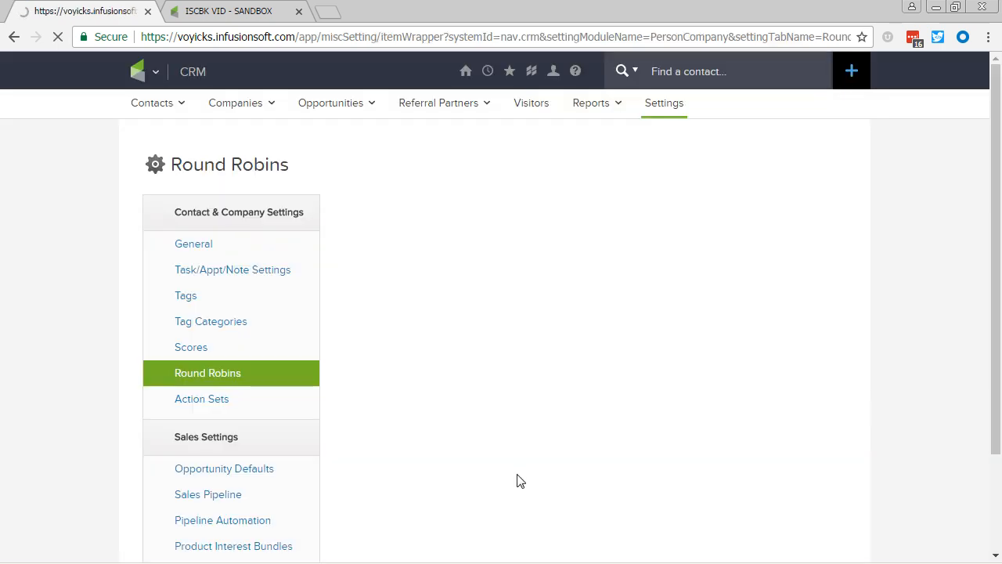
Open the Contact Us Follow Up sequence in the campaign builder.
{"action": "left_click", "coordinate": [227, 12]}
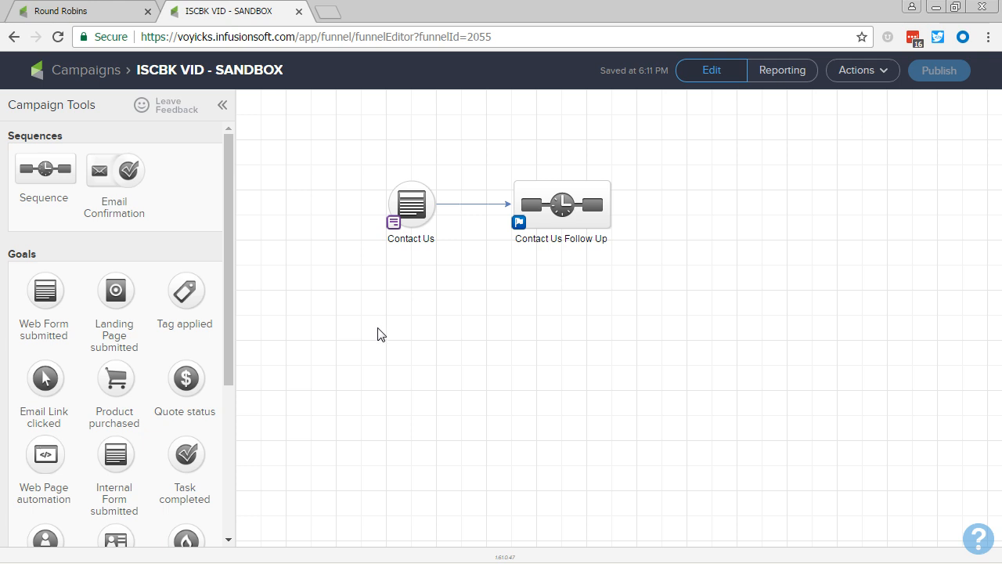
{"action": "mouse_move", "coordinate": [579, 211]}
{"action": "mouse_move", "coordinate": [415, 208]}
{"action": "double_click", "coordinate": [576, 211]}
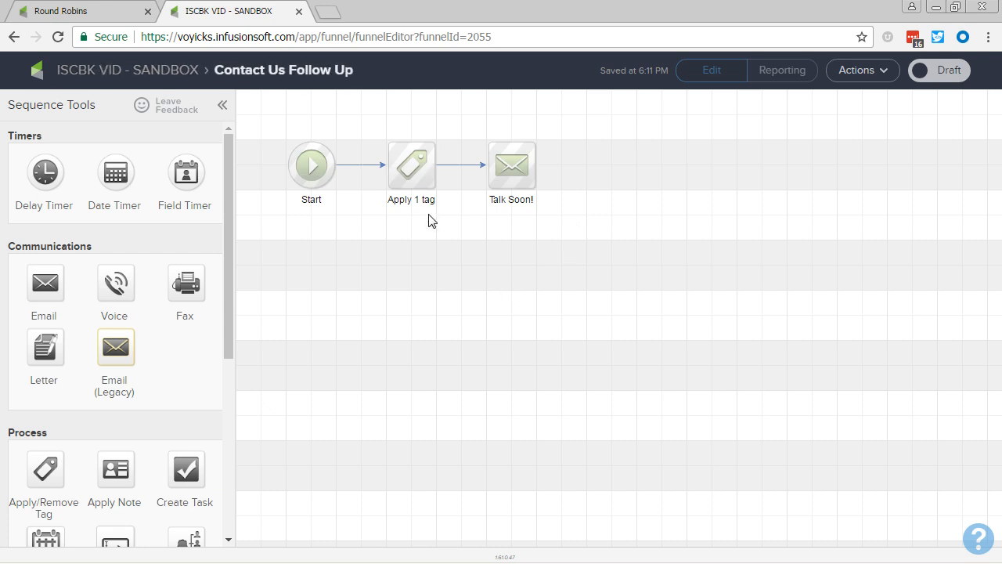
{"action": "mouse_move", "coordinate": [512, 167]}
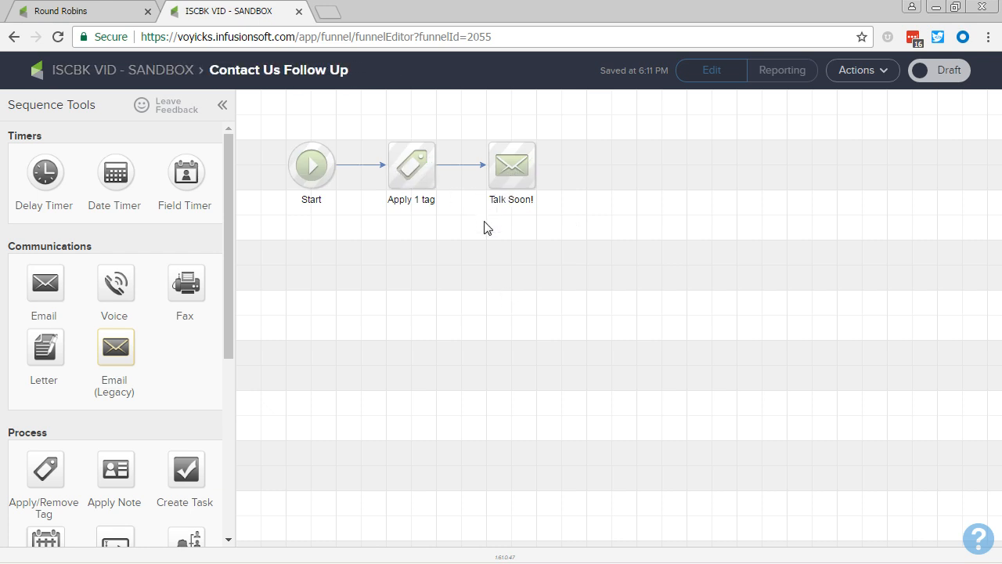
{"action": "scroll", "coordinate": [149, 352], "scroll_direction": "down", "scroll_amount": 3}
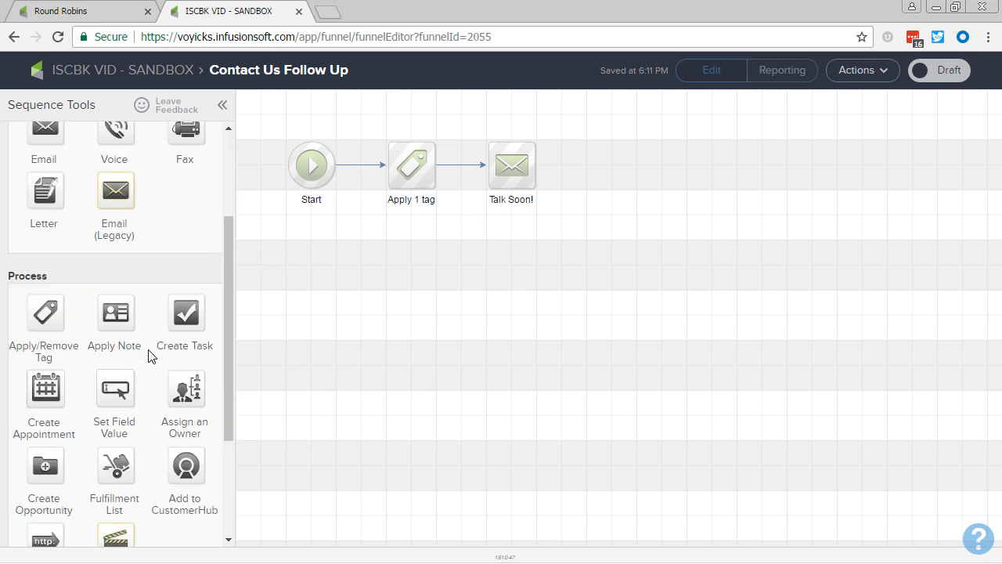
Add a Create Opportunity step after Talk Soon! and name it 'Contact Us Opportunity'.
{"action": "left_click_drag", "start_coordinate": [44, 388], "coordinate": [615, 212]}
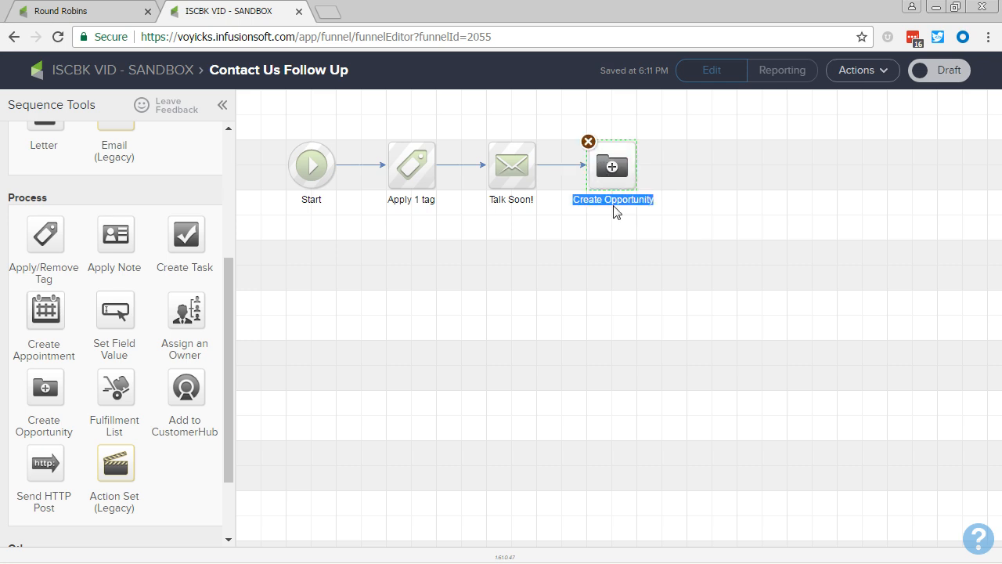
{"action": "type", "text": "Contact us"}
{"action": "key", "text": "BackSpace"}
{"action": "key", "text": "BackSpace"}
{"action": "type", "text": "Us Opportunity"}
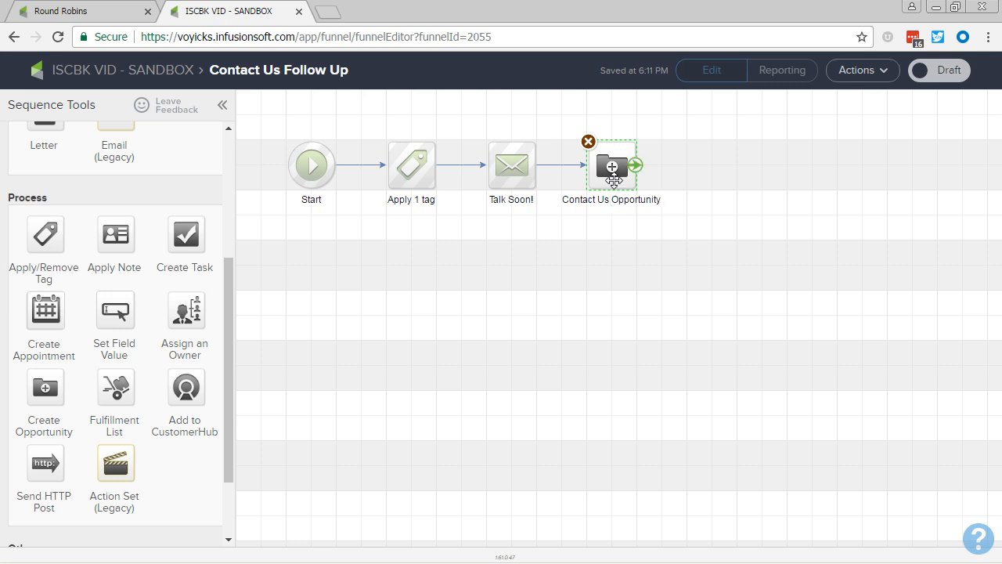
Title the opportunity 'Contact Us Lead' at stage New Opportunity, assigned via the Sales Reps round robin.
{"action": "double_click", "coordinate": [614, 186]}
{"action": "left_click", "coordinate": [462, 205]}
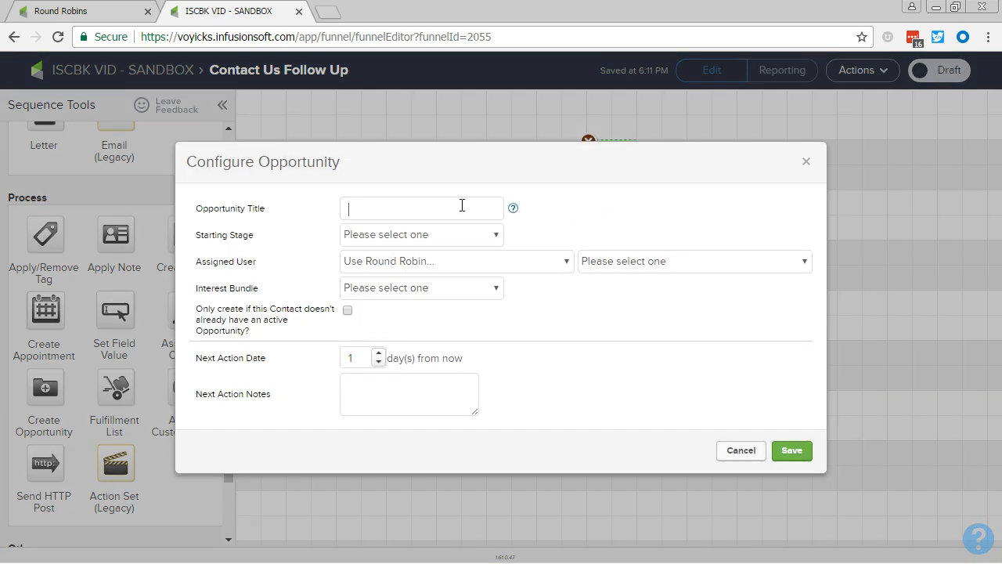
{"action": "type", "text": "Contact Us Lead"}
{"action": "left_click", "coordinate": [465, 234]}
{"action": "left_click", "coordinate": [454, 268]}
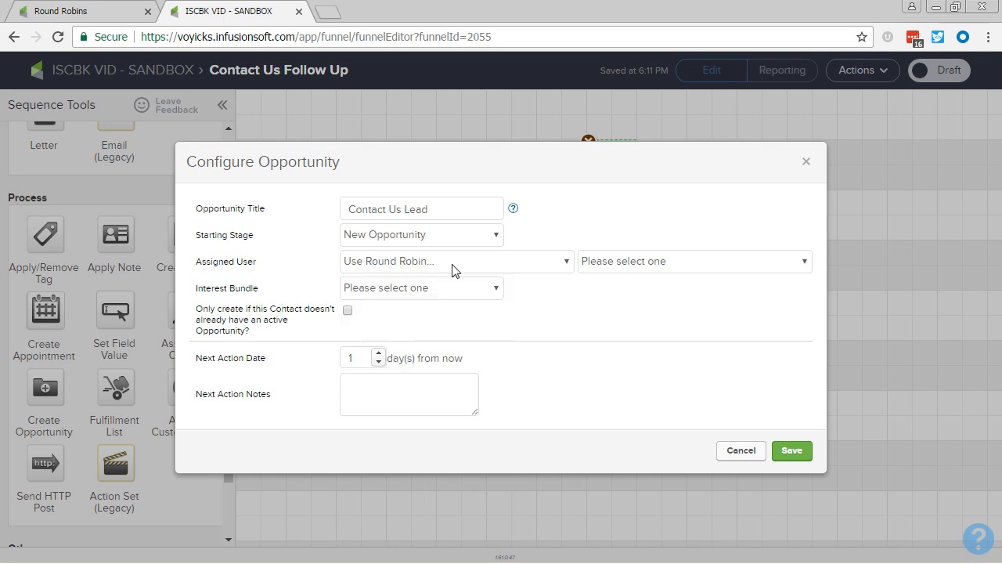
{"action": "left_click", "coordinate": [546, 269]}
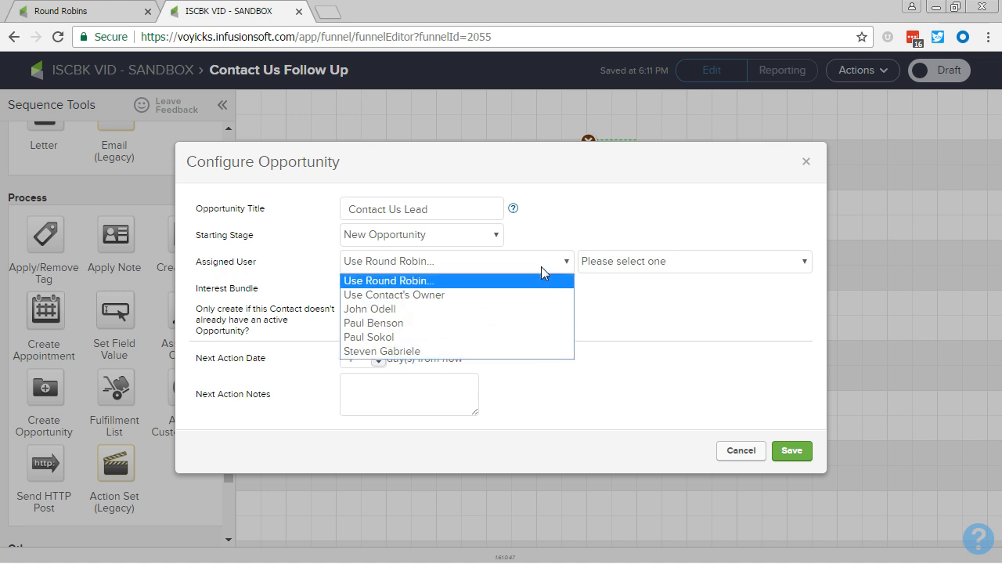
{"action": "left_click", "coordinate": [544, 276]}
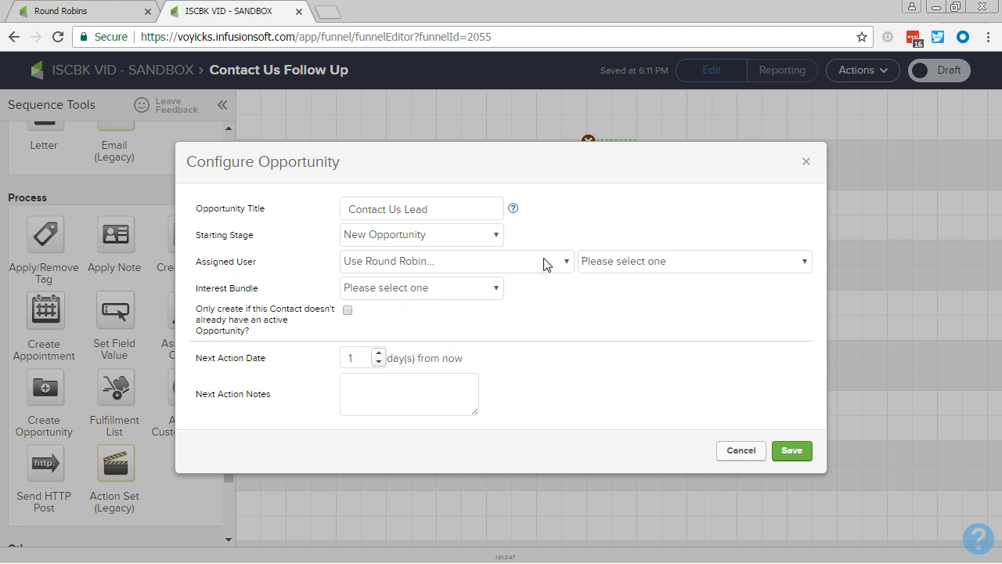
{"action": "left_click", "coordinate": [803, 263]}
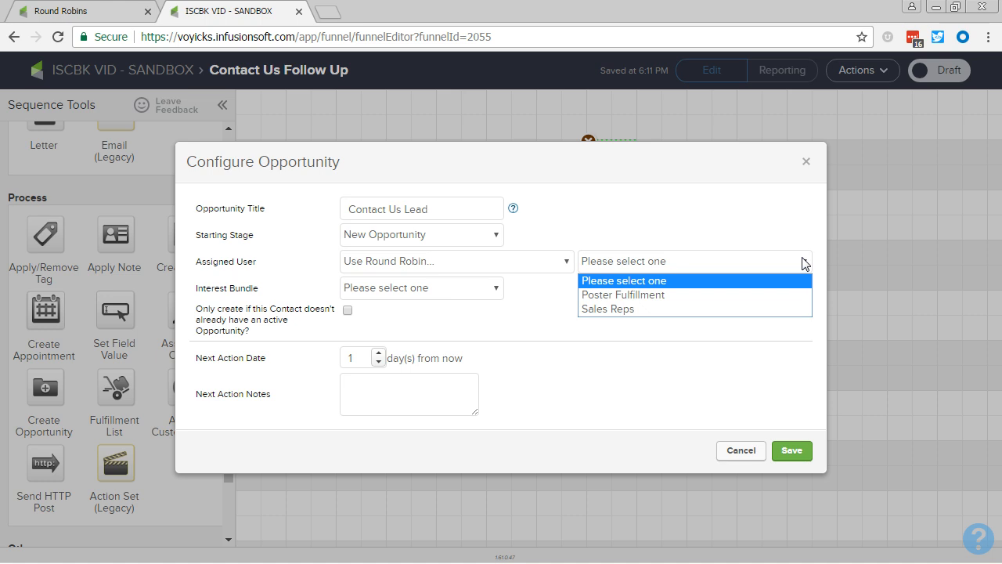
{"action": "left_click", "coordinate": [744, 312]}
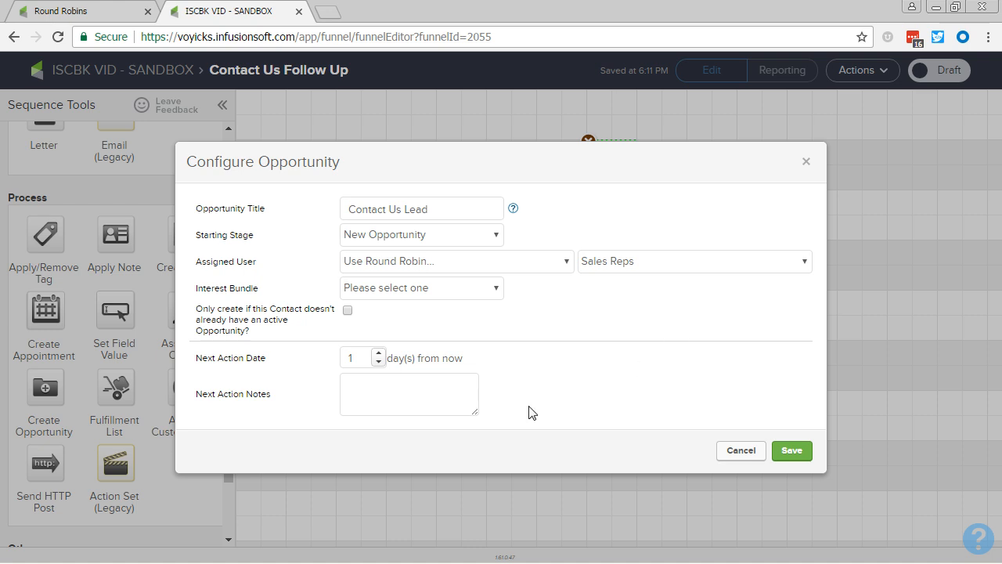
Set the next action to 0 days with note 'Follow up with them about their recent website inquiry.' and save.
{"action": "left_click", "coordinate": [378, 361]}
{"action": "left_click", "coordinate": [388, 386]}
{"action": "type", "text": "Follow up with them about th"}
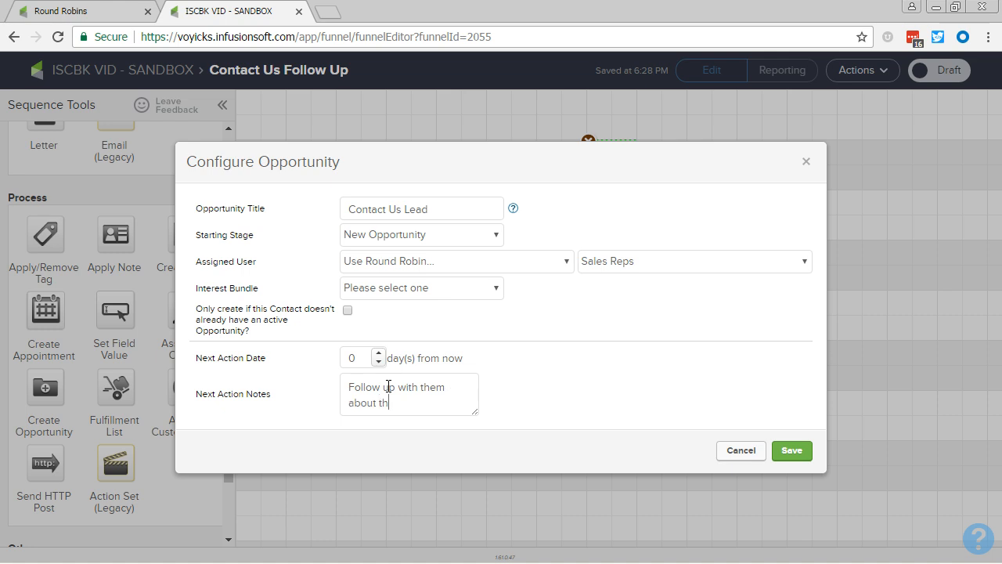
{"action": "type", "text": "eir recent website inquiry."}
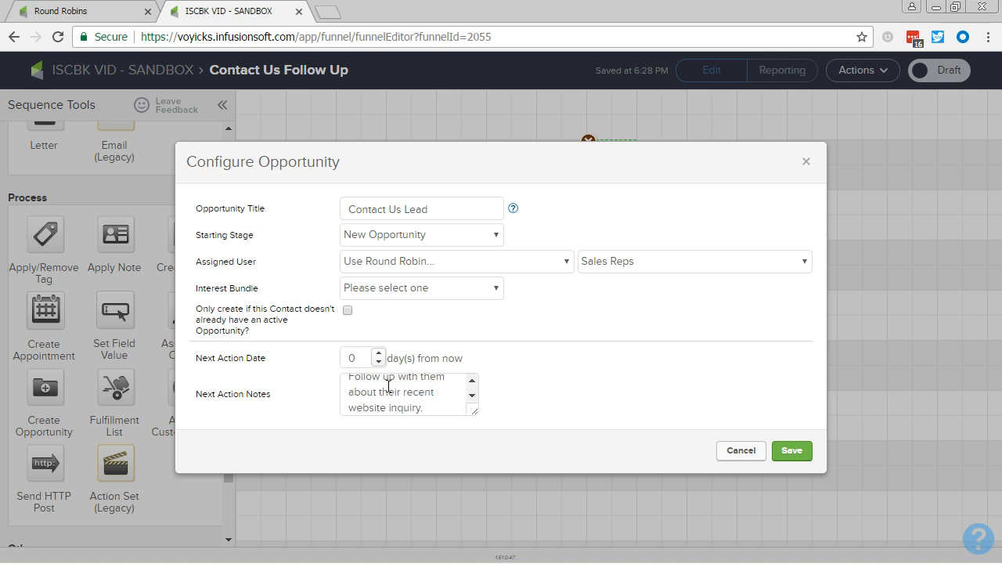
{"action": "left_click", "coordinate": [793, 451]}
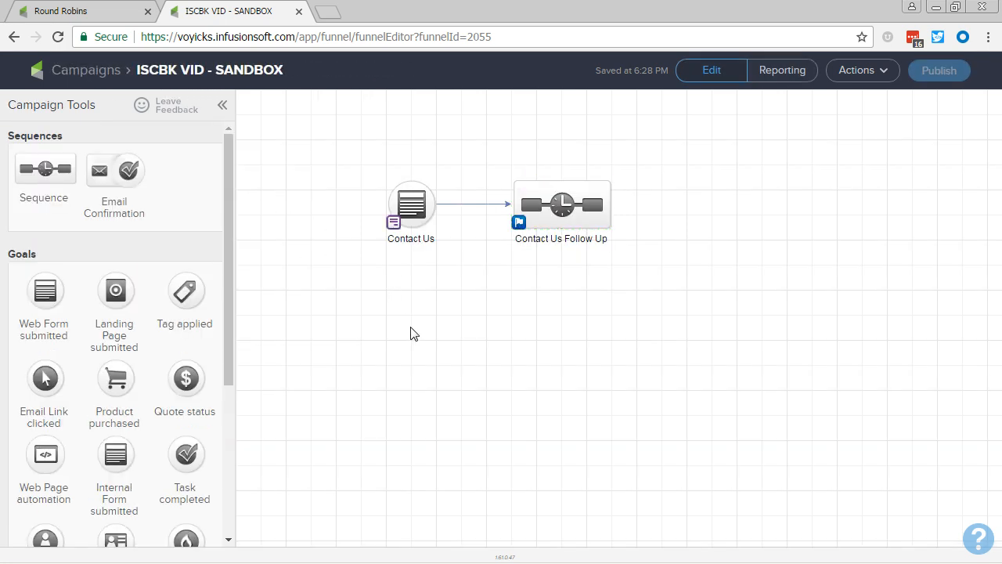
Review the Contact Us Opportunity settings without changes, then go to the Round Robins settings.
{"action": "mouse_move", "coordinate": [426, 225]}
{"action": "double_click", "coordinate": [578, 219]}
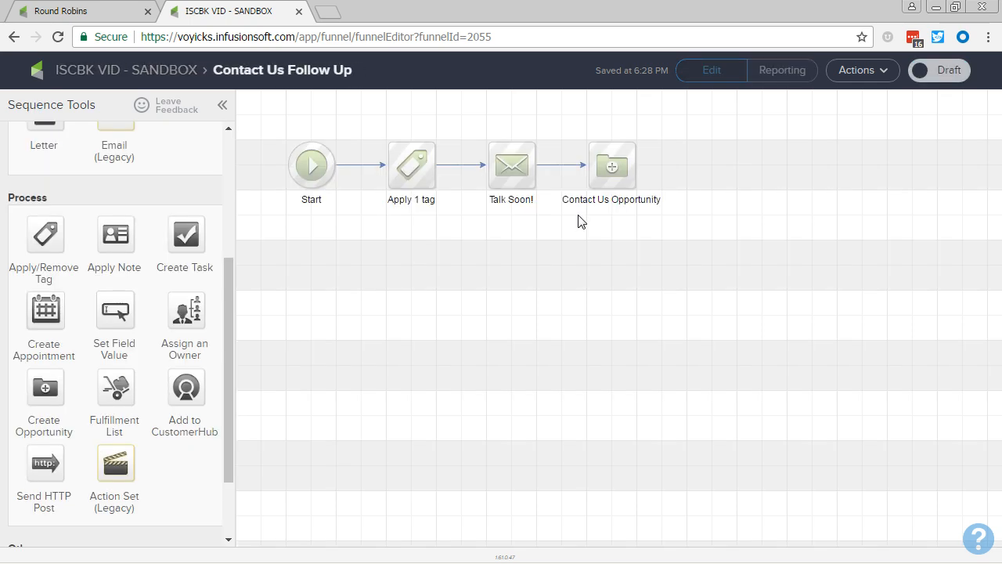
{"action": "left_click", "coordinate": [616, 172]}
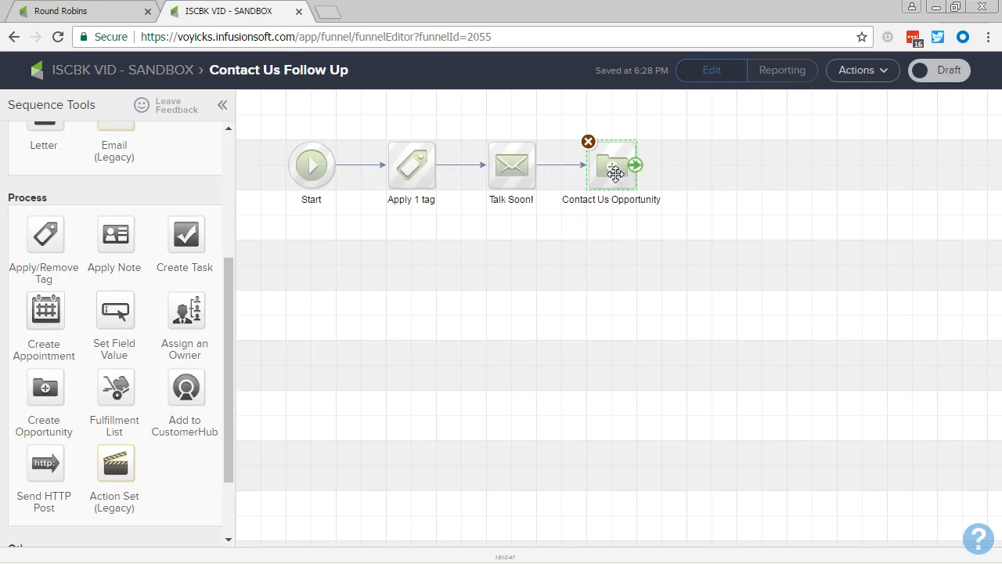
{"action": "double_click", "coordinate": [616, 172]}
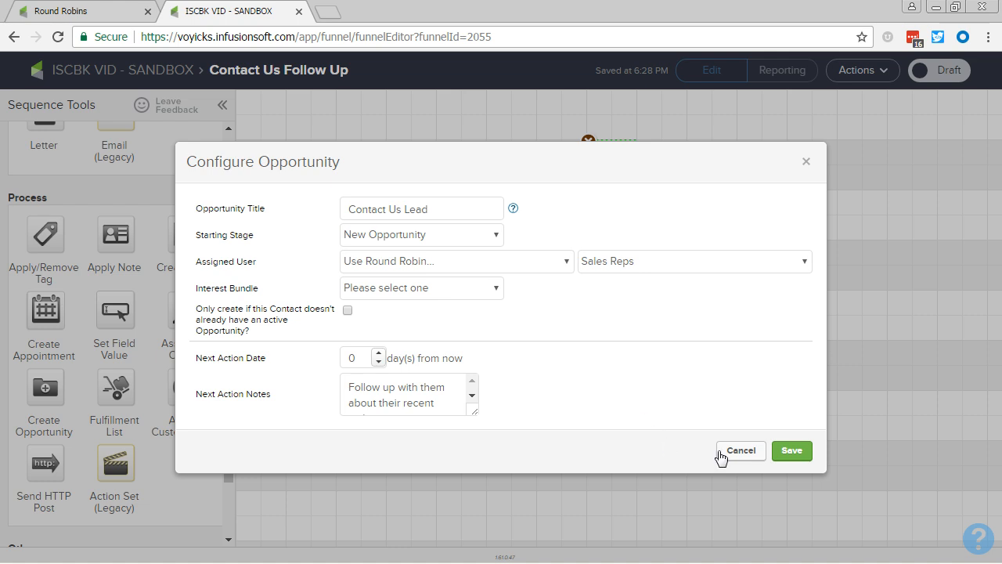
{"action": "left_click", "coordinate": [772, 451]}
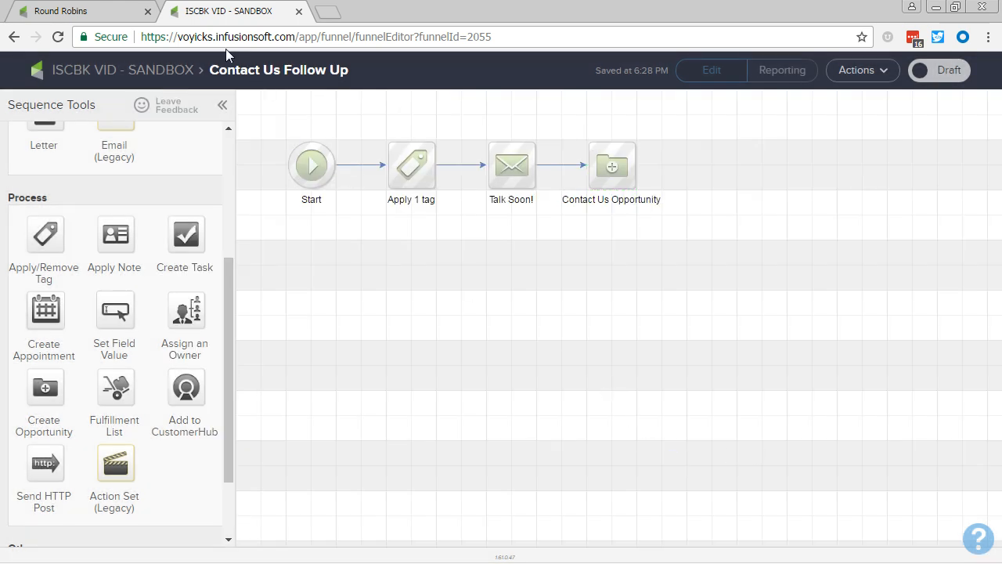
{"action": "left_click", "coordinate": [99, 14]}
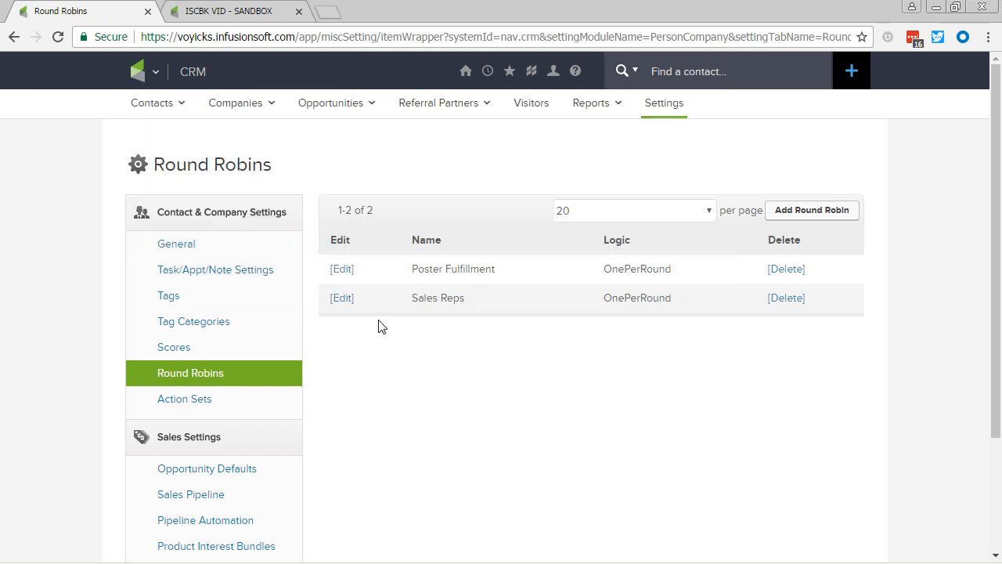
{"action": "left_click", "coordinate": [346, 300]}
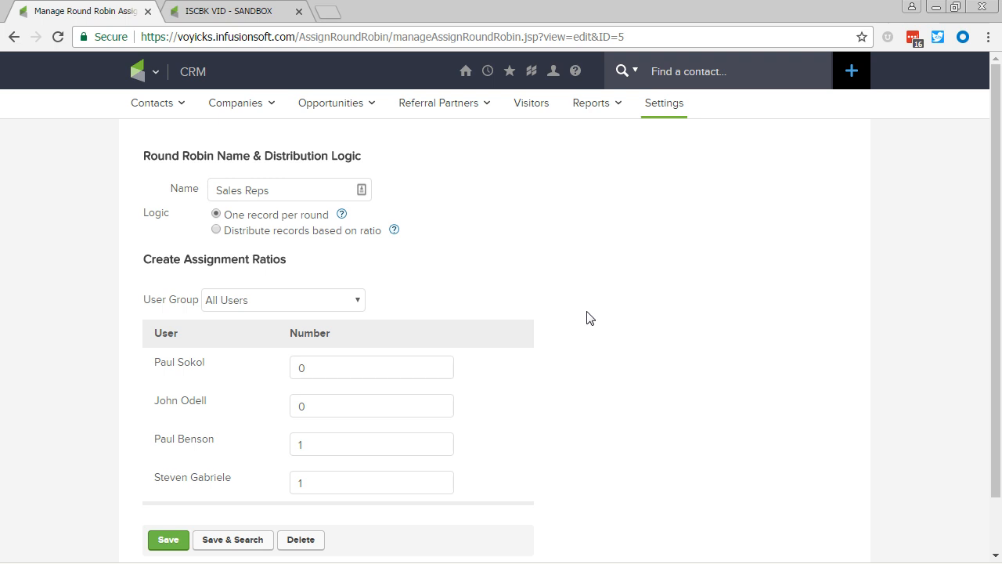
{"action": "key", "text": "Return"}
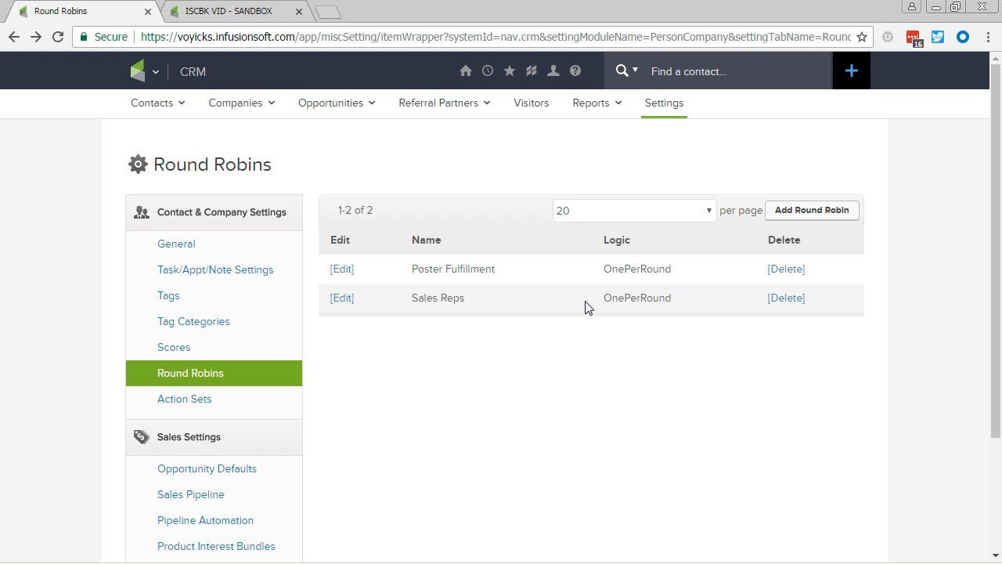
{"action": "left_click", "coordinate": [245, 473]}
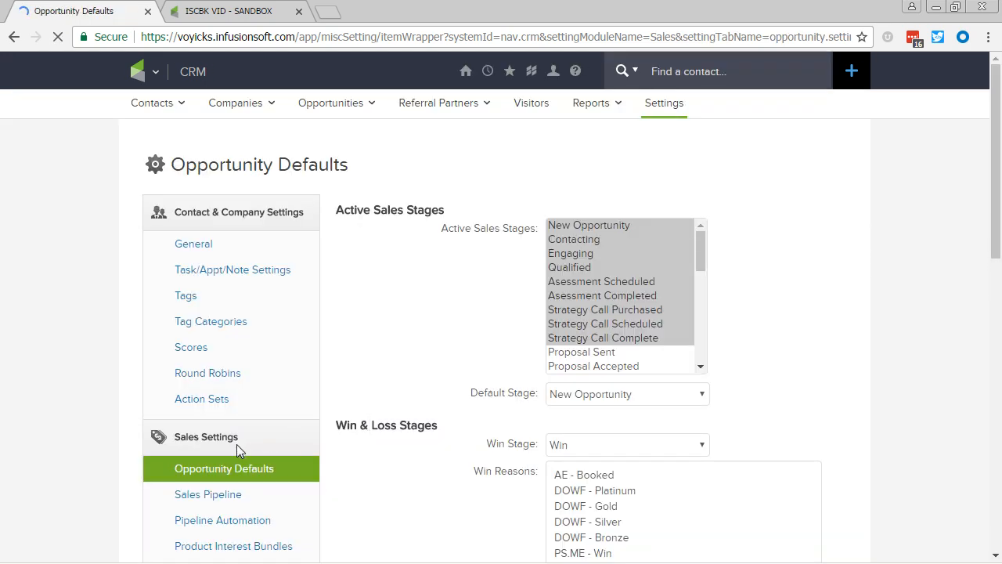
{"action": "scroll", "coordinate": [444, 378], "scroll_direction": "down", "scroll_amount": 1}
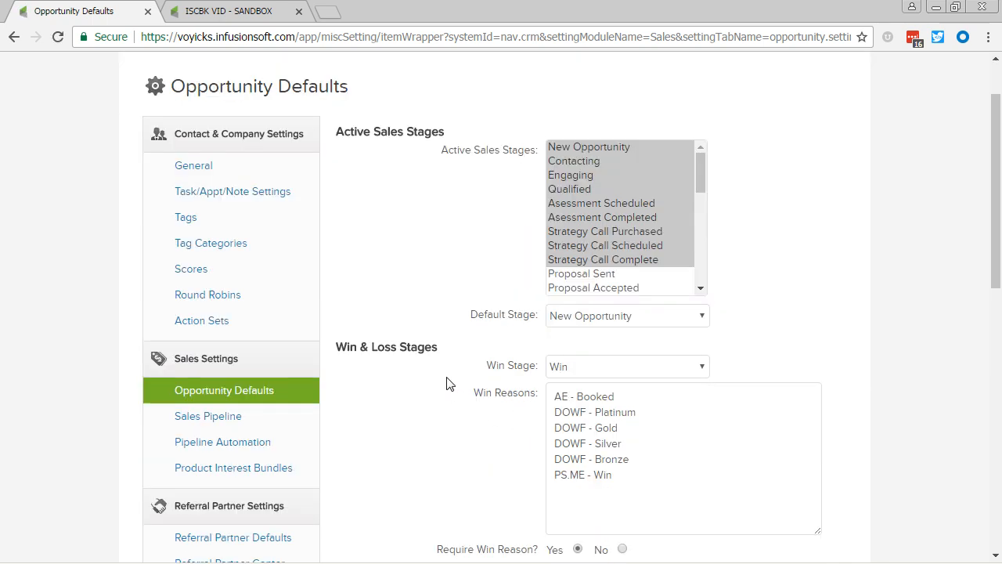
{"action": "scroll", "coordinate": [444, 382], "scroll_direction": "down", "scroll_amount": 7}
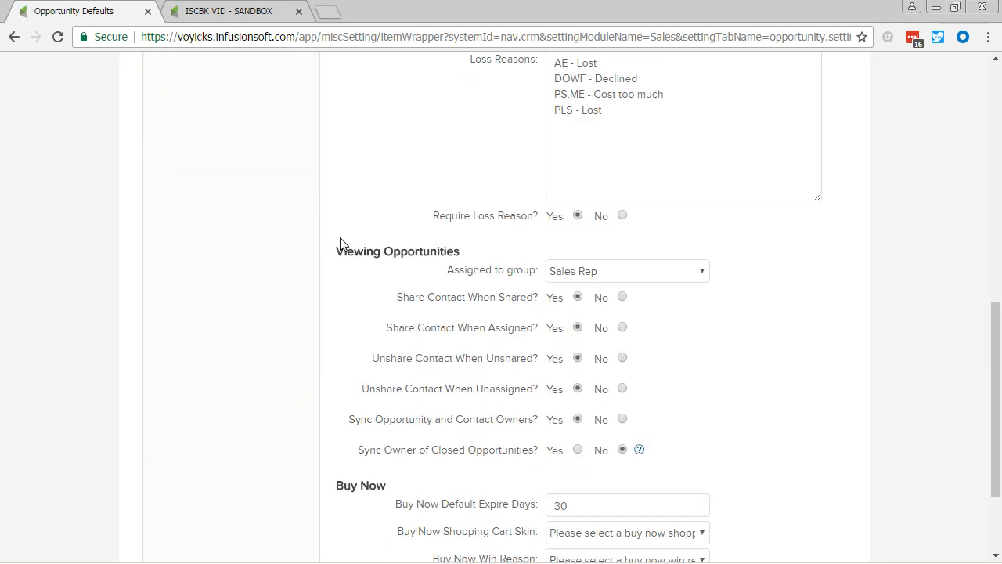
{"action": "left_click_drag", "start_coordinate": [337, 252], "coordinate": [494, 253]}
{"action": "left_click", "coordinate": [495, 256]}
{"action": "scroll", "coordinate": [324, 240], "scroll_direction": "up", "scroll_amount": 8}
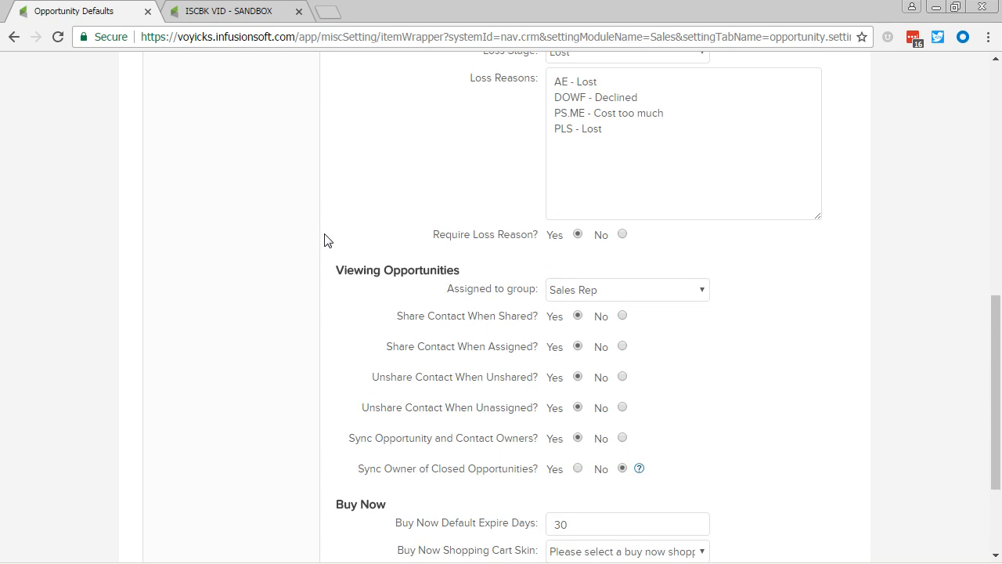
{"action": "left_click", "coordinate": [233, 372]}
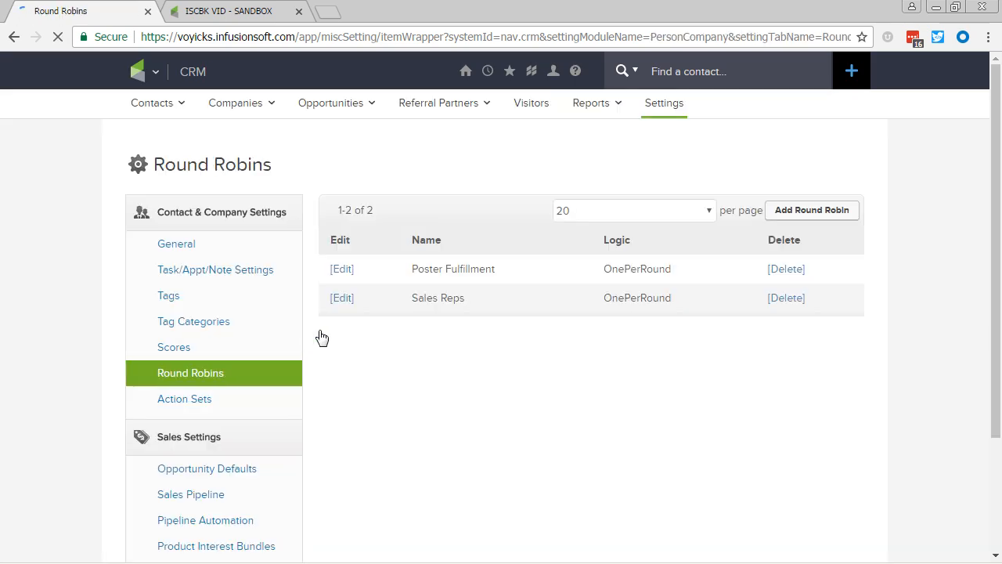
Switch Sales Reps to 'Distribute records based on ratio' and point out the third and last reps.
{"action": "left_click", "coordinate": [350, 300]}
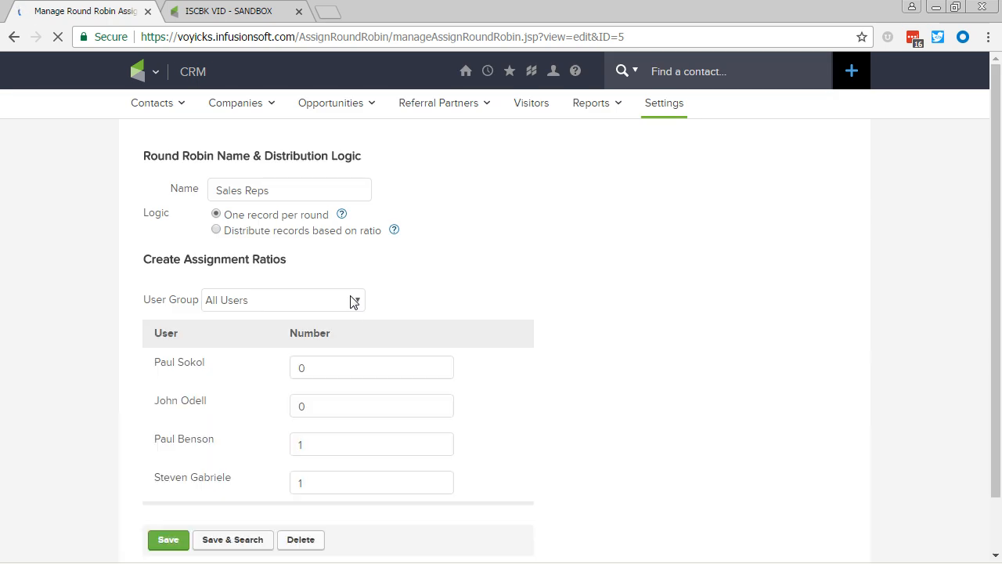
{"action": "left_click", "coordinate": [216, 230]}
{"action": "scroll", "coordinate": [389, 277], "scroll_direction": "down", "scroll_amount": 1}
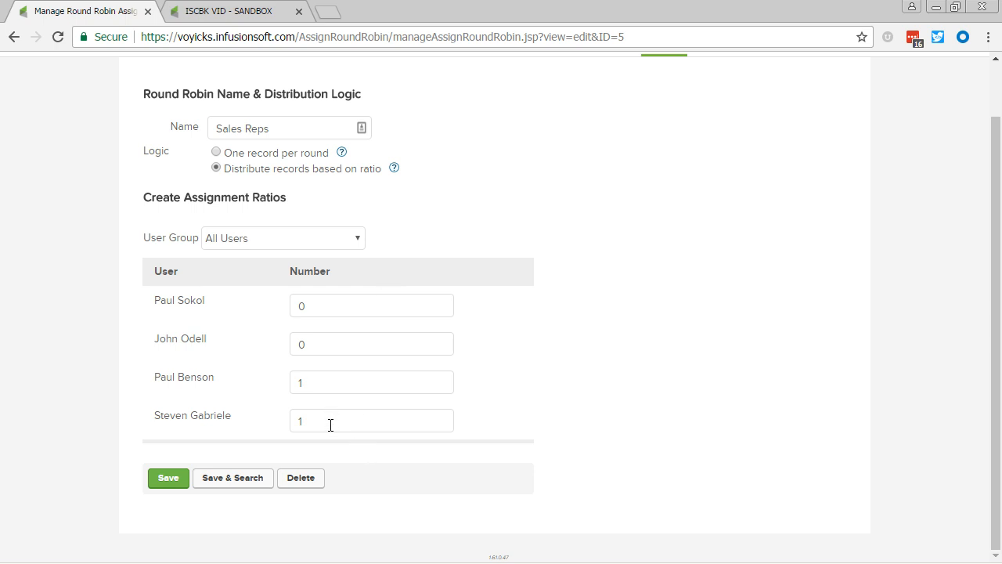
{"action": "left_click_drag", "start_coordinate": [156, 419], "coordinate": [246, 431]}
{"action": "left_click", "coordinate": [244, 427]}
{"action": "left_click_drag", "start_coordinate": [155, 376], "coordinate": [210, 382]}
{"action": "left_click", "coordinate": [210, 383]}
Change the last rep's Number from 1 to 3, then go to Product Interest Bundles settings.
{"action": "left_click_drag", "start_coordinate": [323, 421], "coordinate": [284, 421]}
{"action": "type", "text": "3"}
{"action": "key", "text": "alt+Left"}
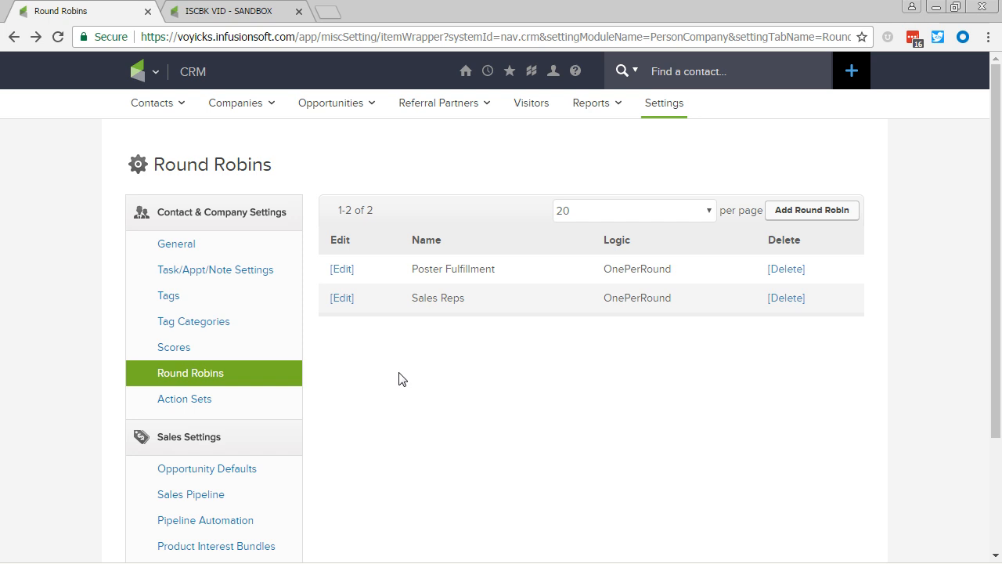
{"action": "scroll", "coordinate": [400, 380], "scroll_direction": "down", "scroll_amount": 2}
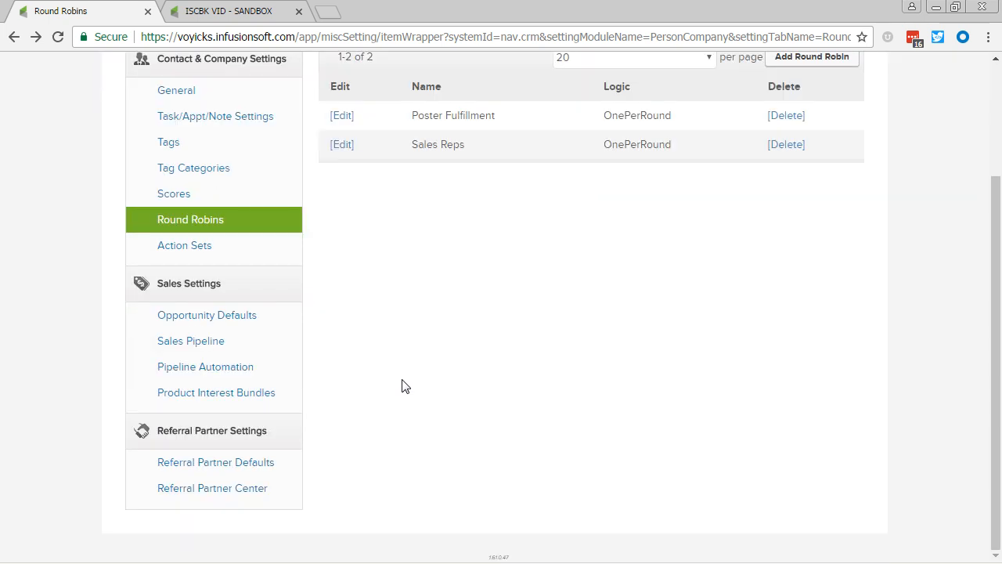
{"action": "left_click", "coordinate": [272, 397]}
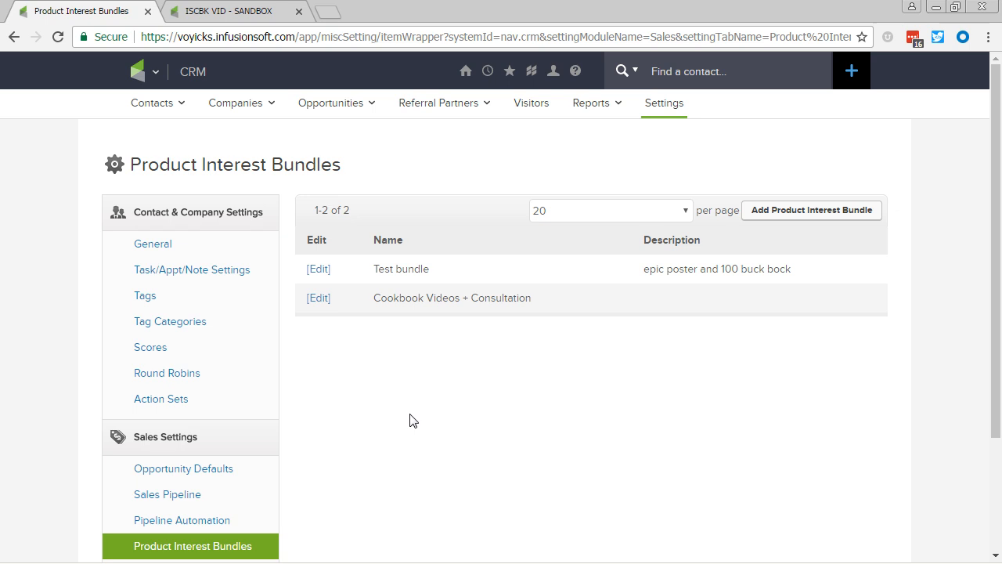
Add Infusionsoft Cookbook to the Cookbook Videos + Consultation bundle's interests.
{"action": "left_click", "coordinate": [320, 300]}
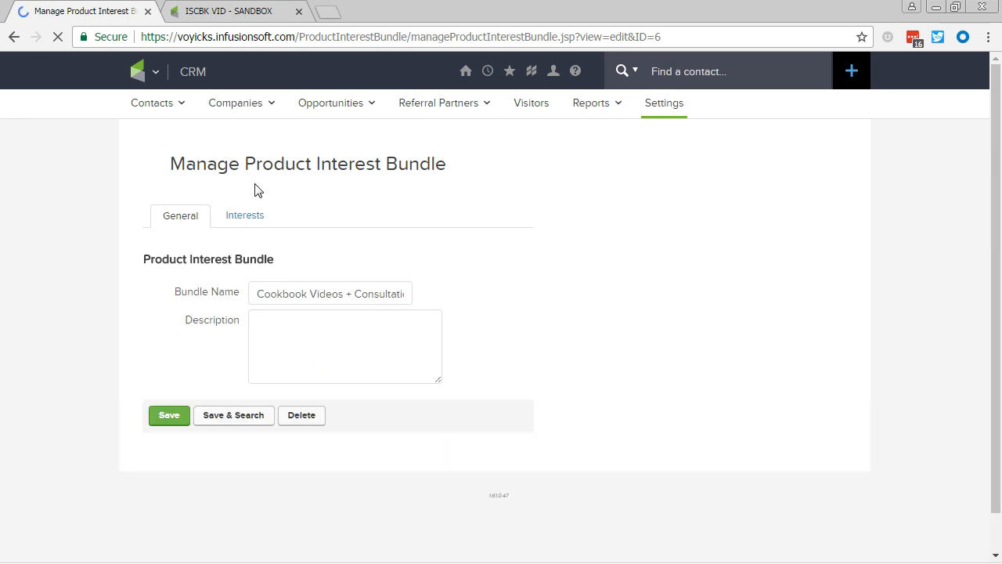
{"action": "left_click", "coordinate": [241, 225]}
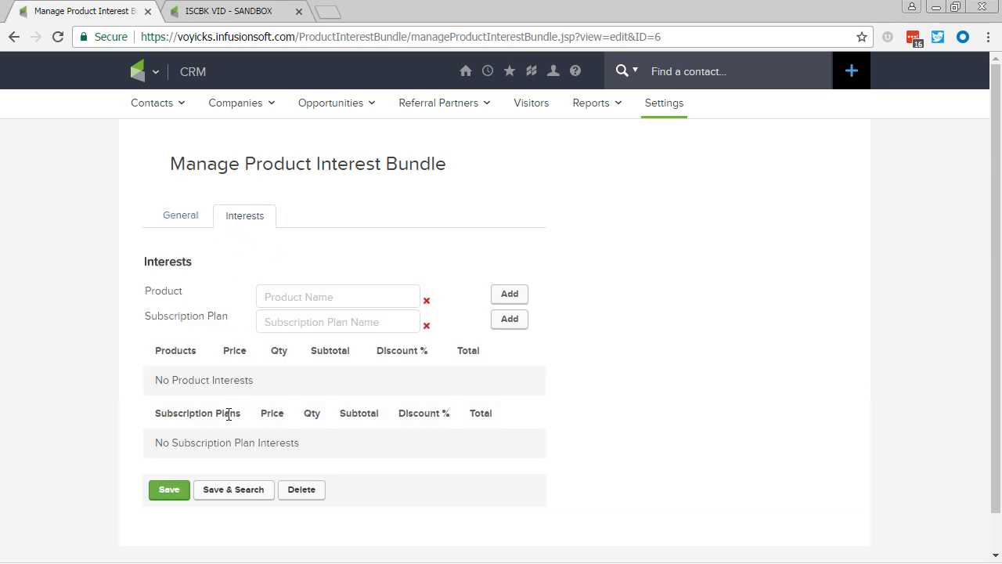
{"action": "left_click", "coordinate": [279, 298]}
{"action": "type", "text": "cook"}
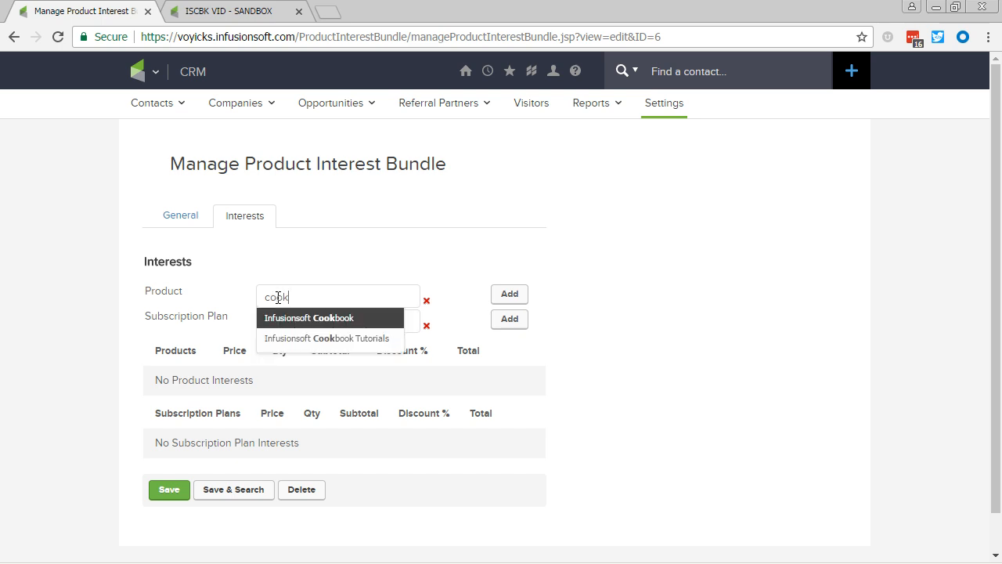
{"action": "left_click", "coordinate": [288, 321]}
{"action": "left_click", "coordinate": [515, 296]}
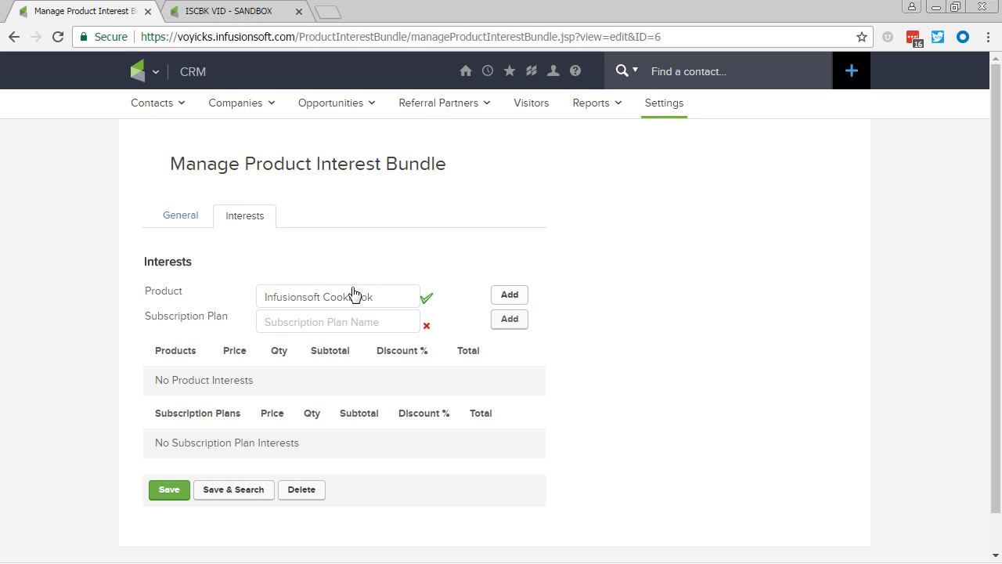
Add Infusionsoft Cookbook Tutorials to the bundle as well and save it.
{"action": "triple_click", "coordinate": [331, 303]}
{"action": "key", "text": "BackSpace"}
{"action": "type", "text": "cookbook"}
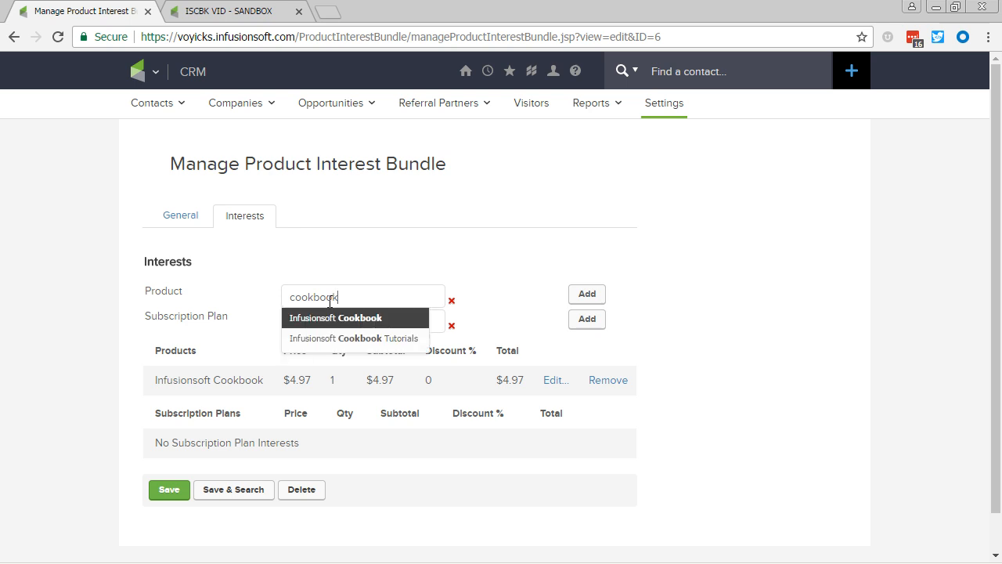
{"action": "left_click", "coordinate": [335, 339]}
{"action": "left_click", "coordinate": [586, 296]}
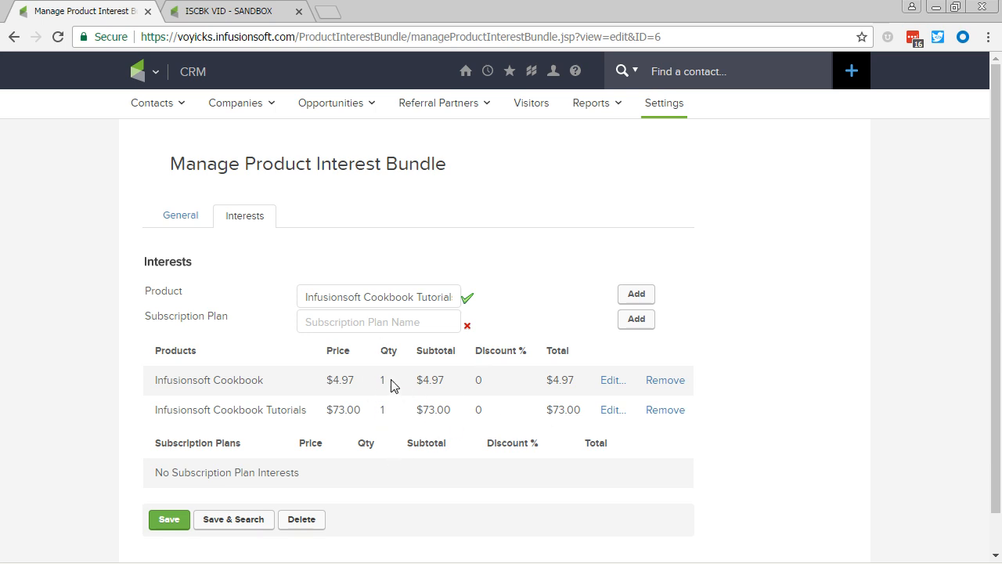
{"action": "left_click", "coordinate": [183, 520]}
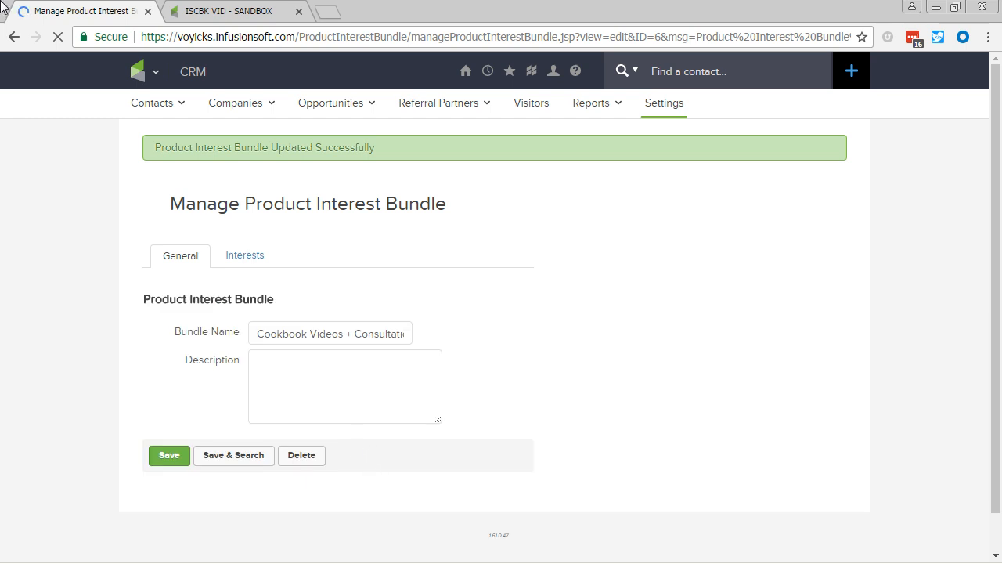
Set the Contact Us Opportunity step's Interest Bundle to Cookbook Videos + Consultation.
{"action": "left_click", "coordinate": [199, 9]}
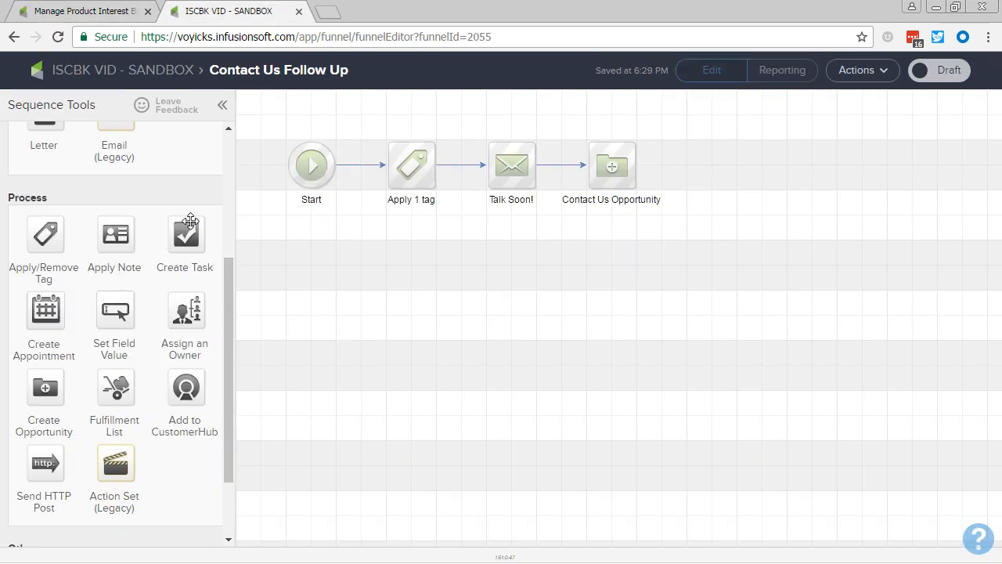
{"action": "double_click", "coordinate": [632, 169]}
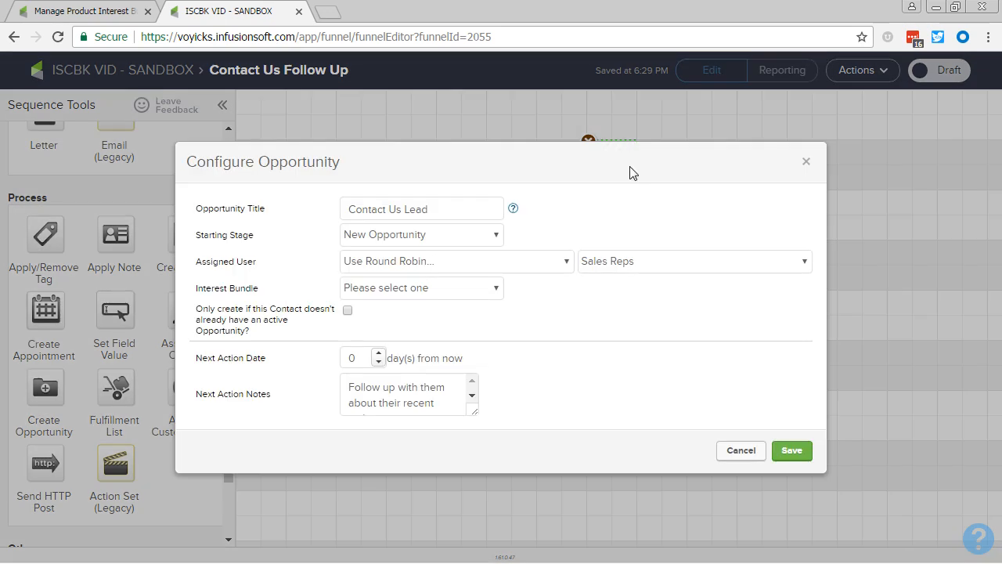
{"action": "left_click", "coordinate": [455, 290]}
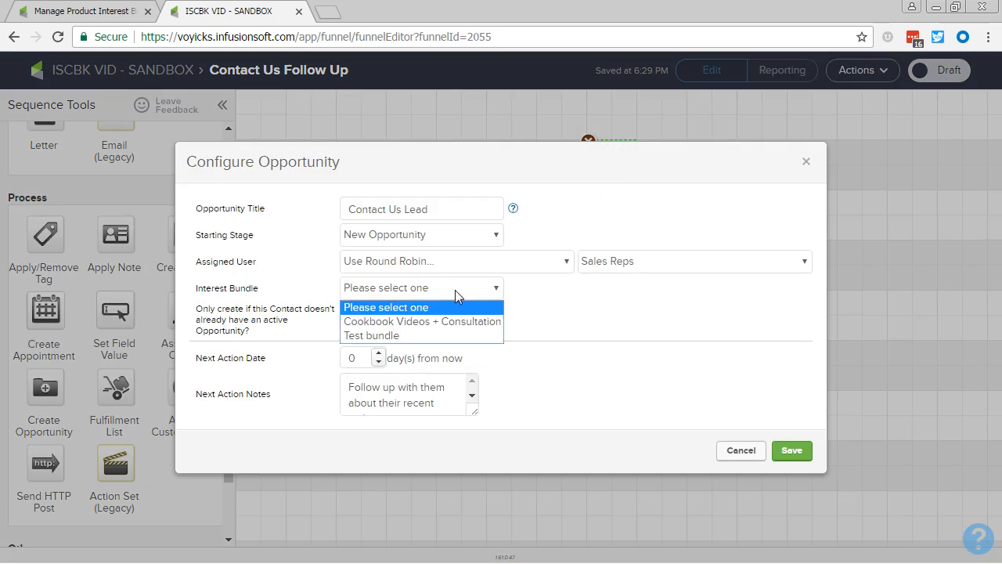
{"action": "left_click", "coordinate": [449, 322]}
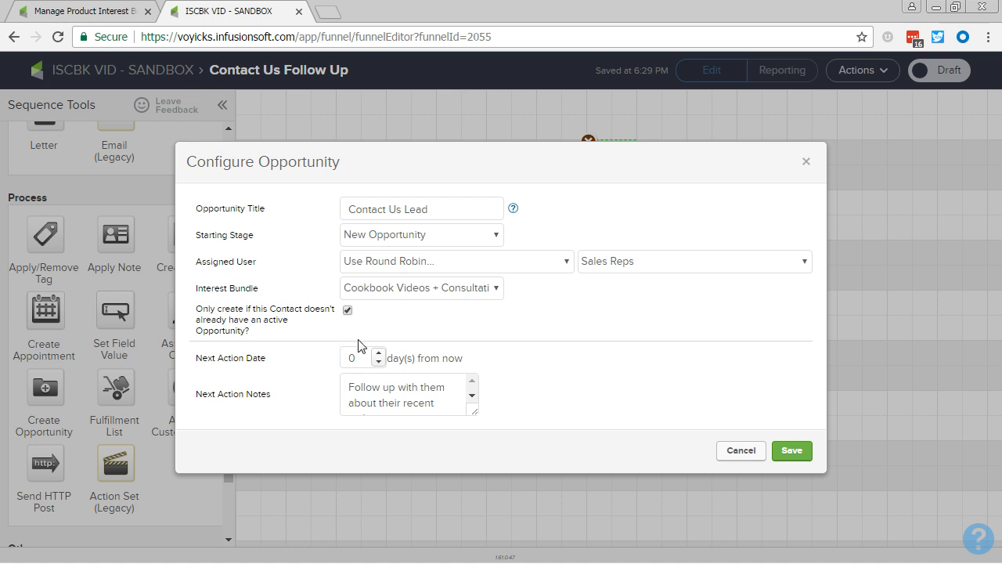
{"action": "left_click", "coordinate": [105, 11]}
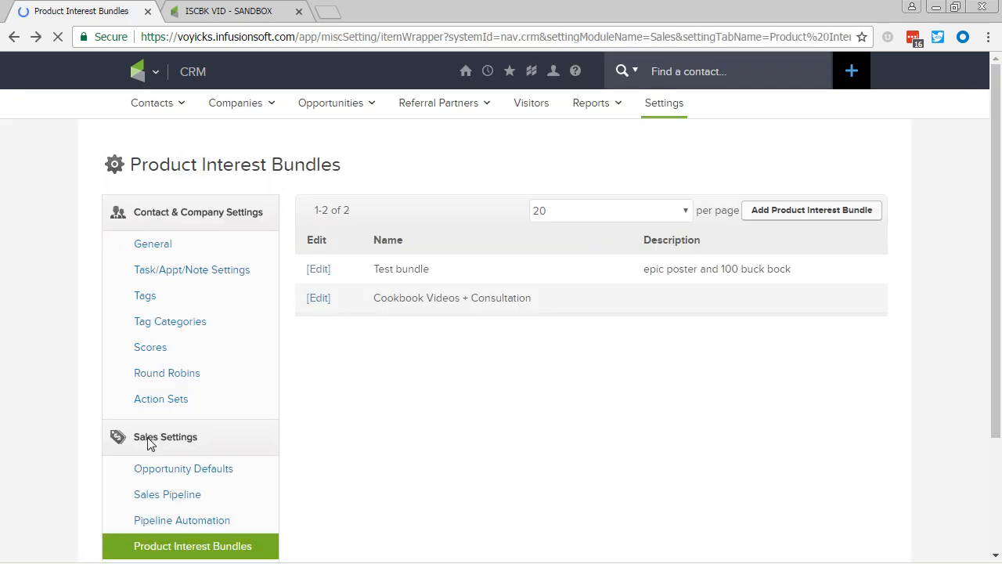
Add Proposal Sent, Proposal Accepted, Retainer, Active, Cold Fulfillment and Fulfillment Complete to Active Sales Stages.
{"action": "left_click", "coordinate": [186, 468]}
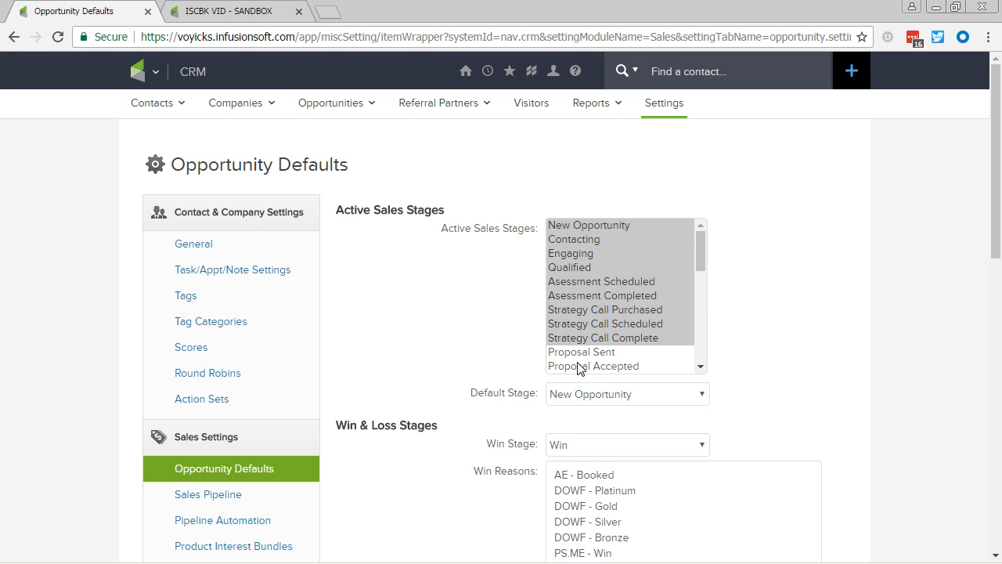
{"action": "scroll", "coordinate": [605, 288], "scroll_direction": "down", "scroll_amount": 1}
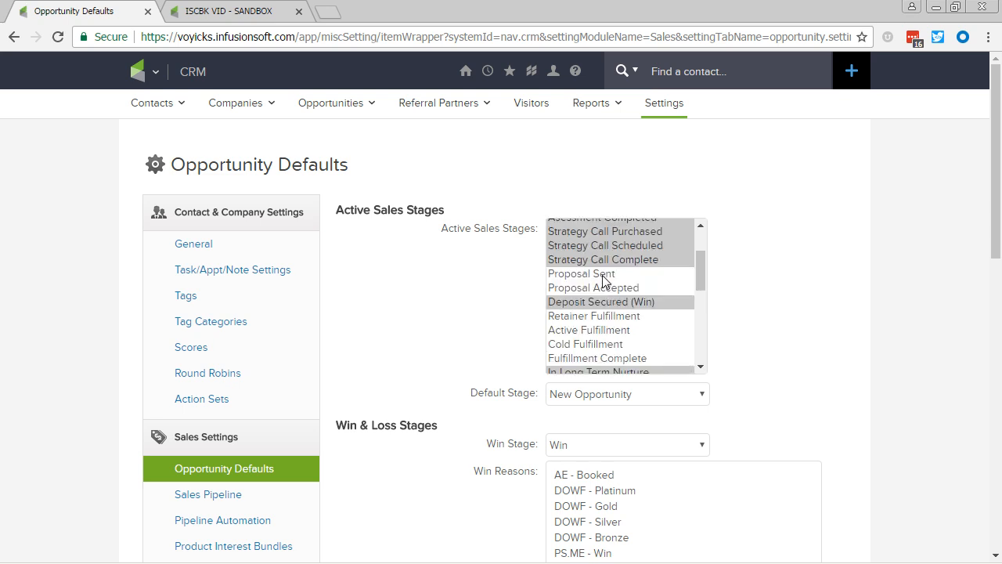
{"action": "left_click", "coordinate": [603, 275], "text": "ctrl"}
{"action": "left_click", "coordinate": [603, 287], "text": "ctrl"}
{"action": "left_click", "coordinate": [604, 316], "text": "ctrl"}
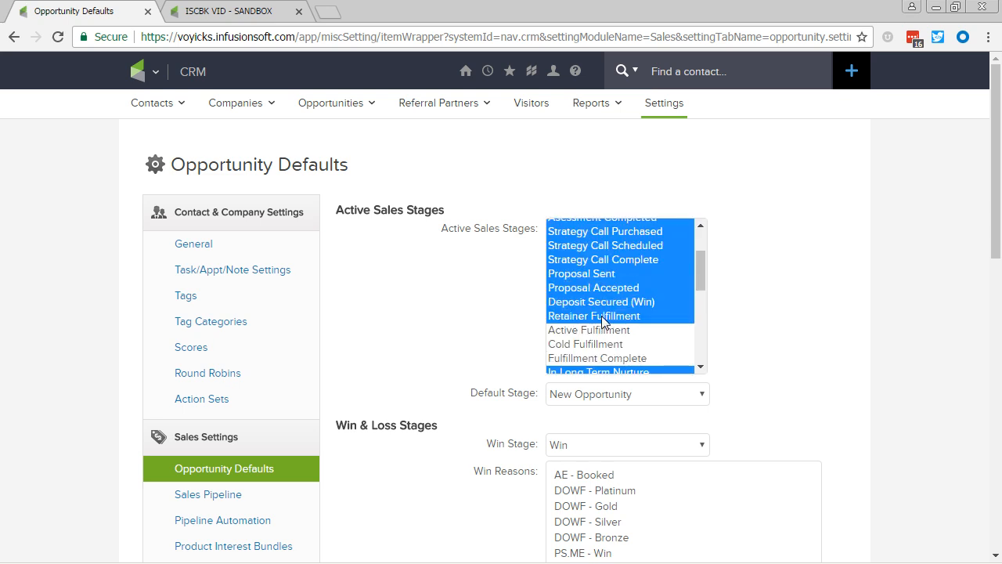
{"action": "left_click", "coordinate": [603, 330], "text": "ctrl"}
{"action": "left_click", "coordinate": [607, 344], "text": "ctrl"}
{"action": "left_click", "coordinate": [608, 357], "text": "ctrl"}
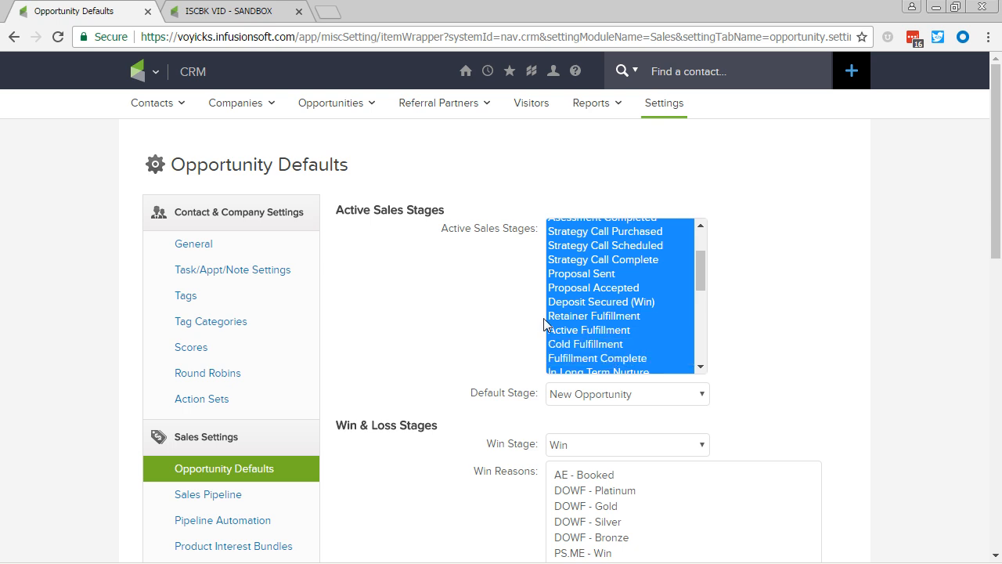
Save the Opportunity Defaults and return to the Contact Us Follow Up sequence.
{"action": "scroll", "coordinate": [612, 286], "scroll_direction": "up", "scroll_amount": 1}
{"action": "scroll", "coordinate": [615, 290], "scroll_direction": "down", "scroll_amount": 3}
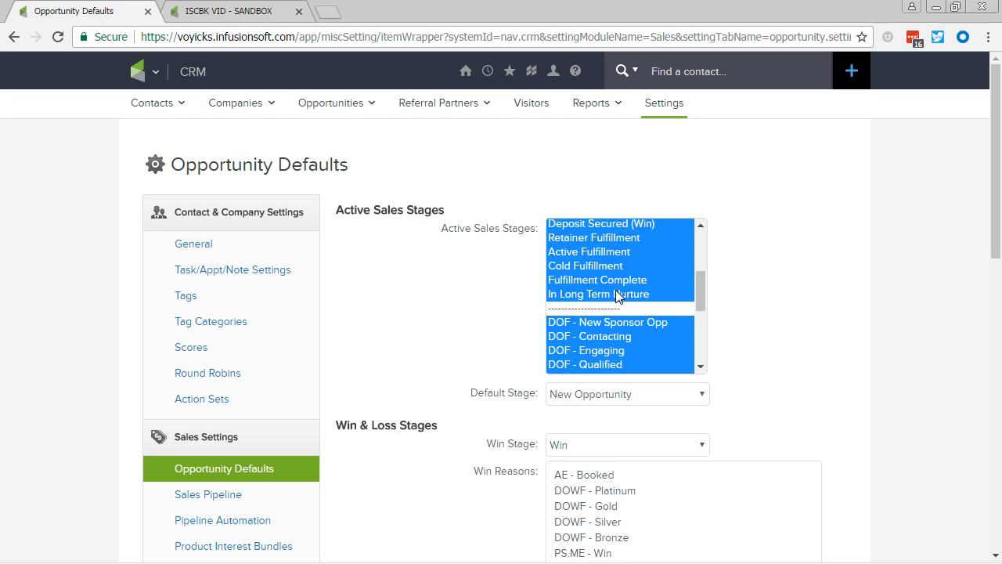
{"action": "scroll", "coordinate": [612, 295], "scroll_direction": "down", "scroll_amount": 8}
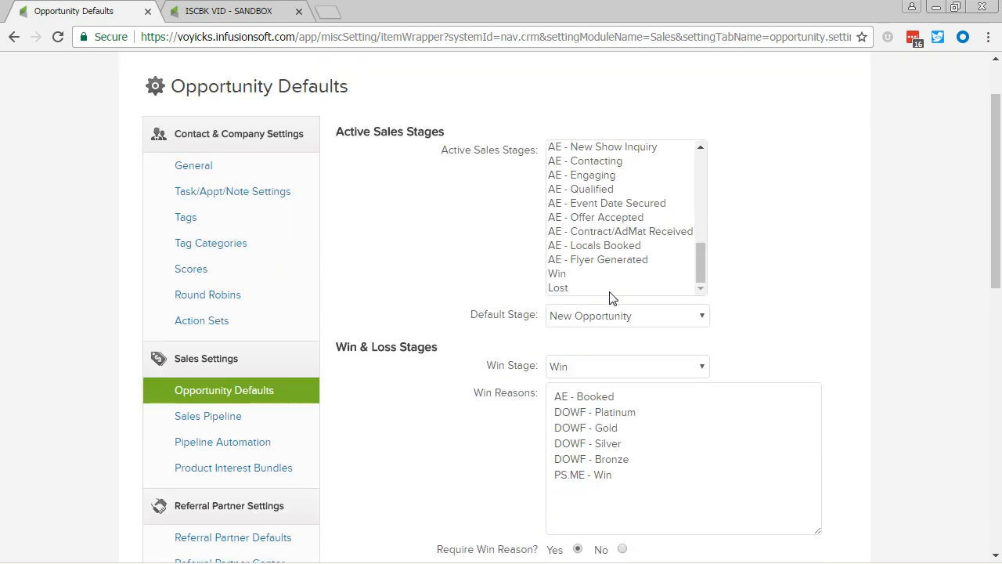
{"action": "scroll", "coordinate": [431, 383], "scroll_direction": "up", "scroll_amount": 3}
{"action": "scroll", "coordinate": [420, 394], "scroll_direction": "down", "scroll_amount": 7}
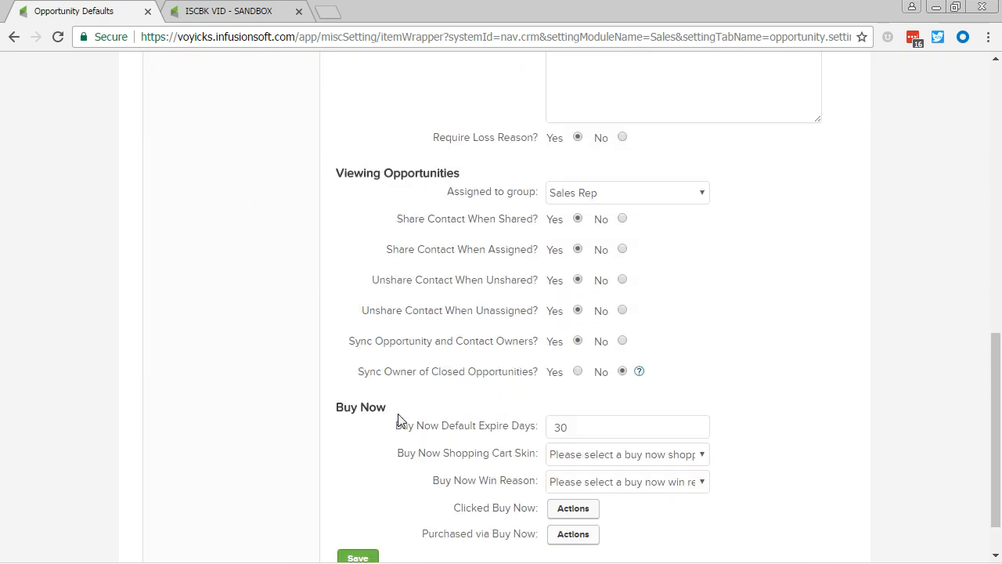
{"action": "left_click", "coordinate": [357, 503]}
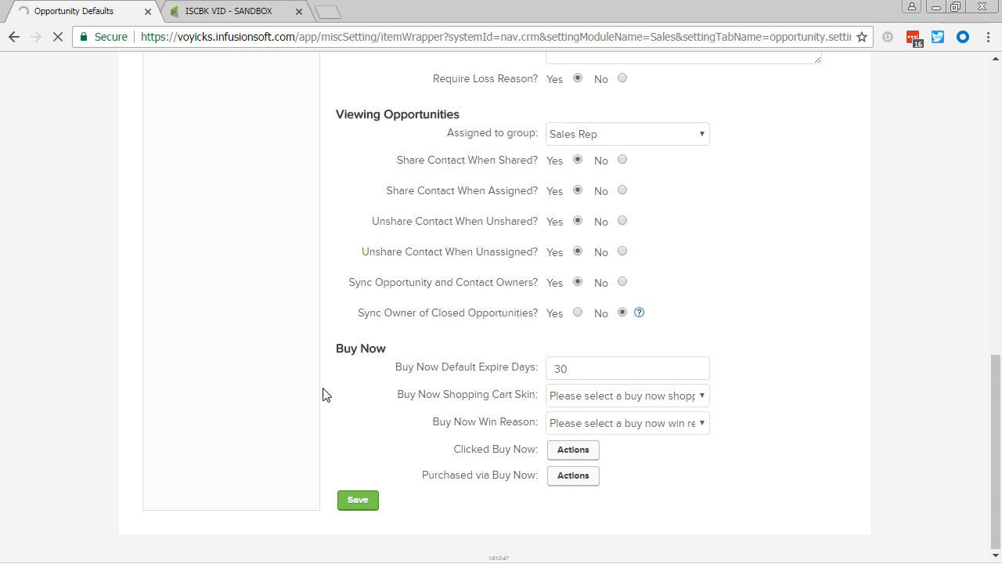
{"action": "left_click", "coordinate": [272, 9]}
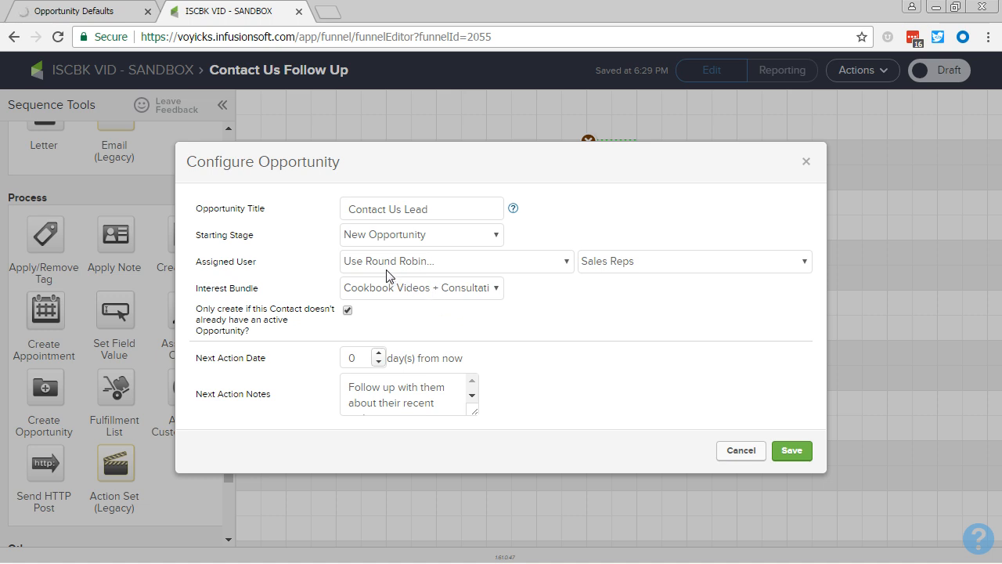
Set the next action date to 60 days and rewrite the note as 'They purchased the cookbook…months ago'.
{"action": "left_click_drag", "start_coordinate": [360, 360], "coordinate": [328, 359]}
{"action": "type", "text": "60"}
{"action": "triple_click", "coordinate": [412, 400]}
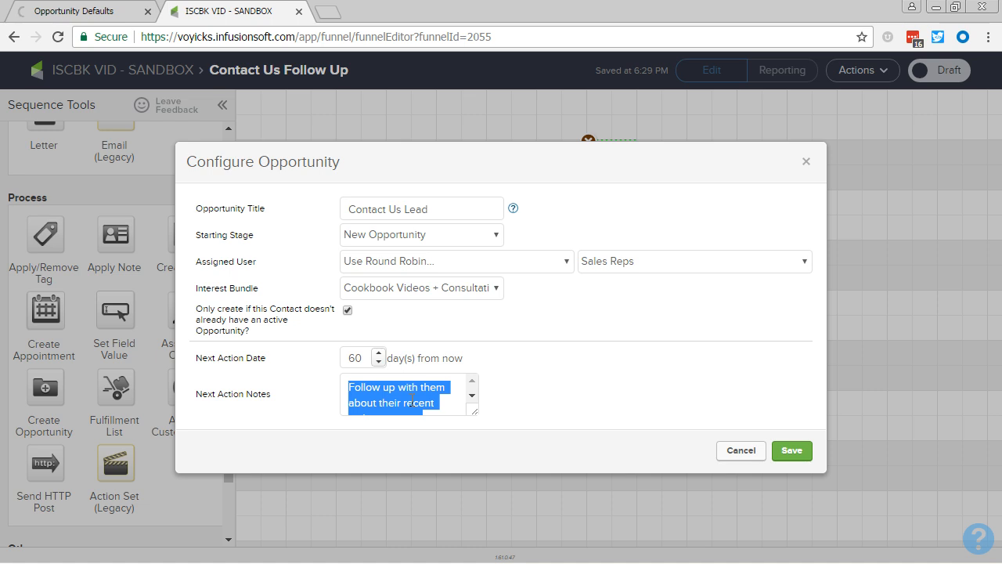
{"action": "type", "text": "They purchaed"}
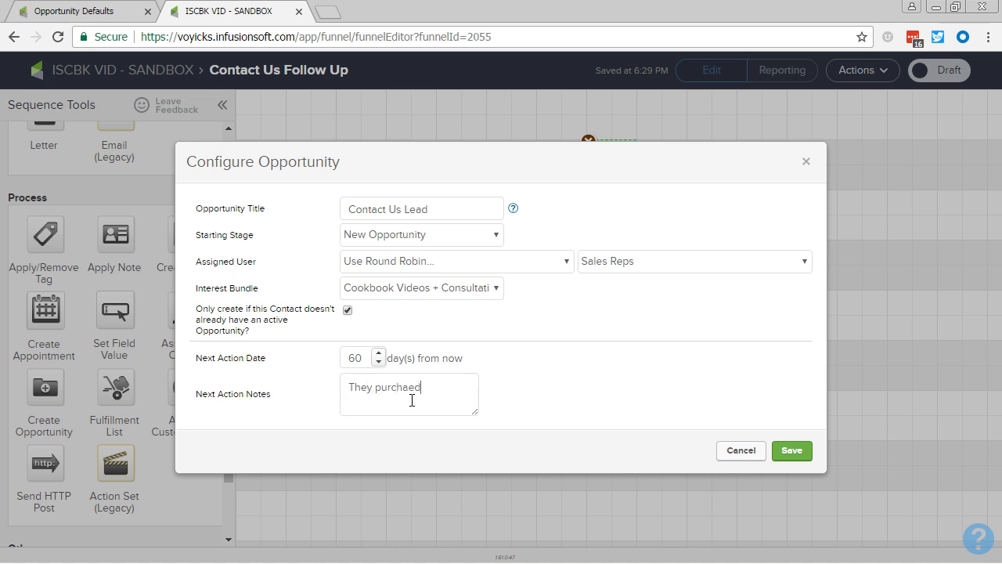
{"action": "key", "text": "BackSpace"}
{"action": "key", "text": "BackSpace"}
{"action": "key", "text": "BackSpace"}
{"action": "key", "text": "BackSpace"}
{"action": "type", "text": "ased the cookbook two m"}
{"action": "type", "text": "onths "}
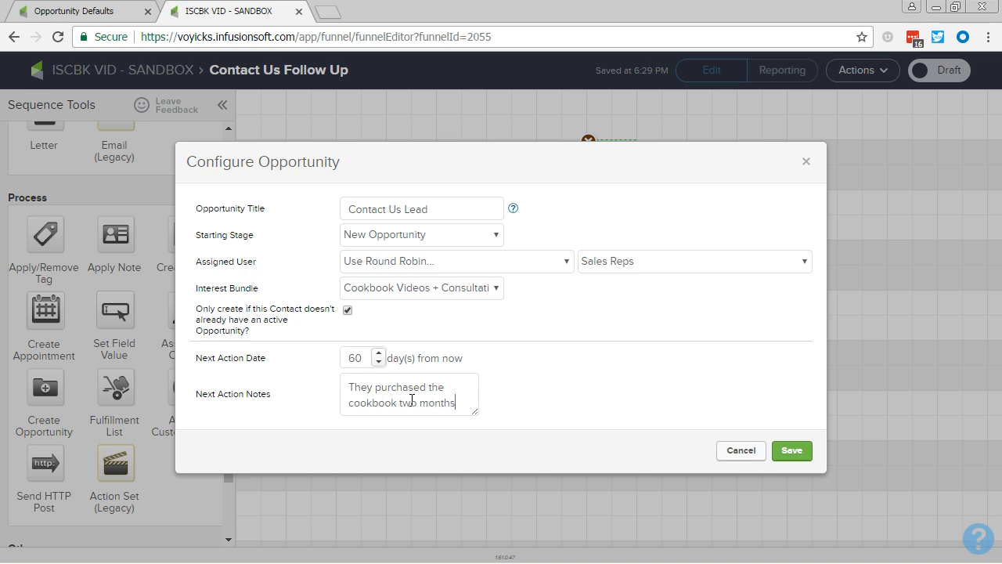
{"action": "type", "text": "ago"}
Clear the interest bundle, end the note with 'Check to see if they need help implementing.', and save.
{"action": "left_click", "coordinate": [444, 290]}
{"action": "left_click", "coordinate": [443, 304]}
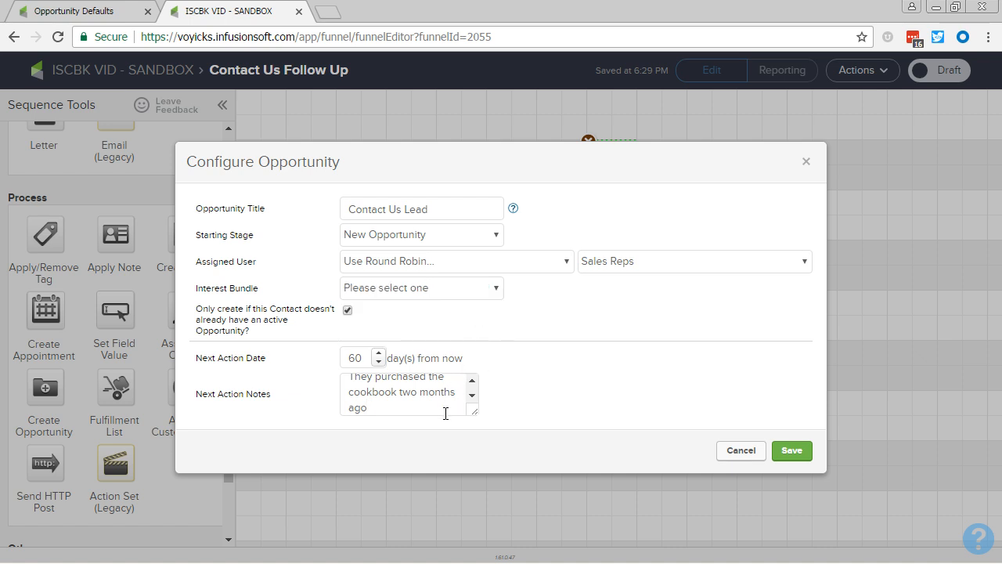
{"action": "type", "text": ". Check to see if they need h"}
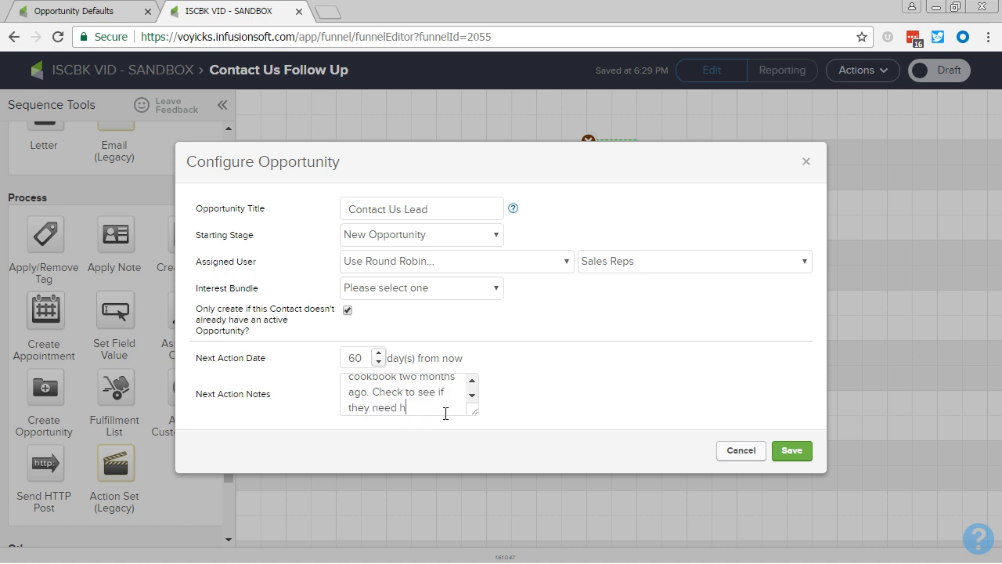
{"action": "type", "text": "elp implementing."}
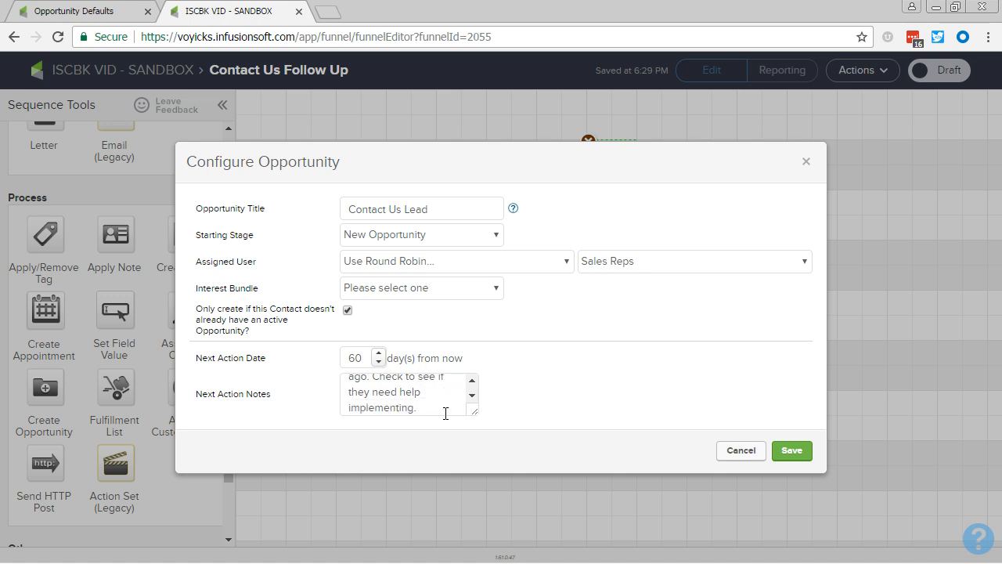
{"action": "left_click", "coordinate": [791, 451]}
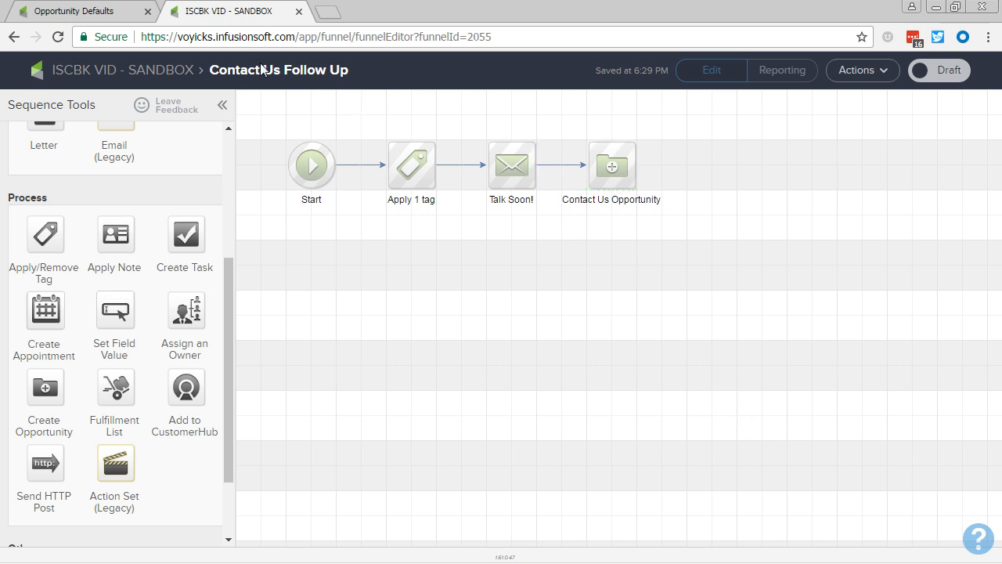
Enlarge the Contact Us Opportunity notes box and change the next action date from 60 to 0.
{"action": "double_click", "coordinate": [600, 185]}
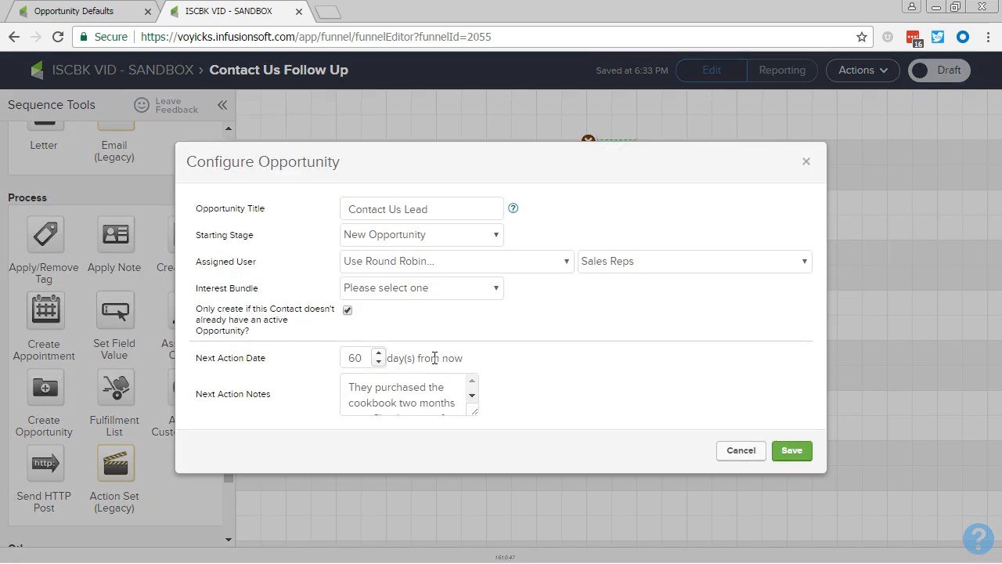
{"action": "left_click_drag", "start_coordinate": [224, 353], "coordinate": [314, 409]}
{"action": "left_click", "coordinate": [321, 413]}
{"action": "left_click_drag", "start_coordinate": [474, 413], "coordinate": [483, 479]}
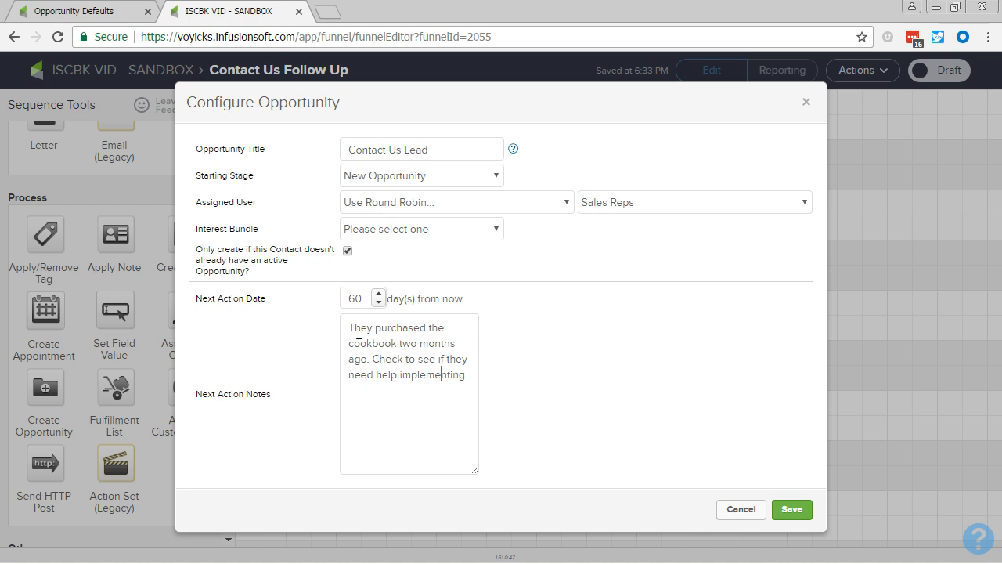
{"action": "double_click", "coordinate": [362, 302]}
{"action": "type", "text": "0"}
Save the opportunity step settings and move Contact Us Opportunity further right to make room.
{"action": "left_click", "coordinate": [793, 511]}
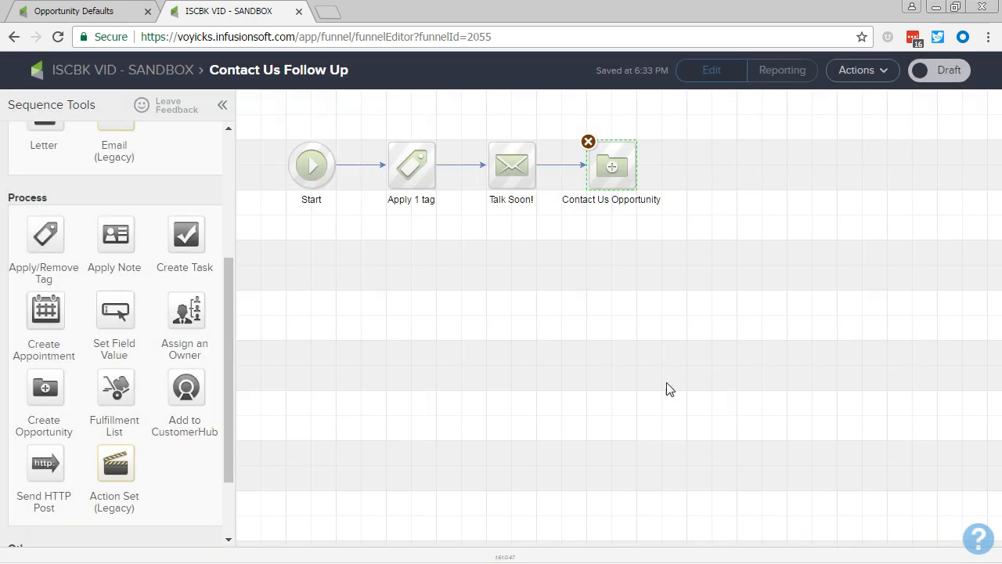
{"action": "left_click_drag", "start_coordinate": [635, 164], "coordinate": [771, 166]}
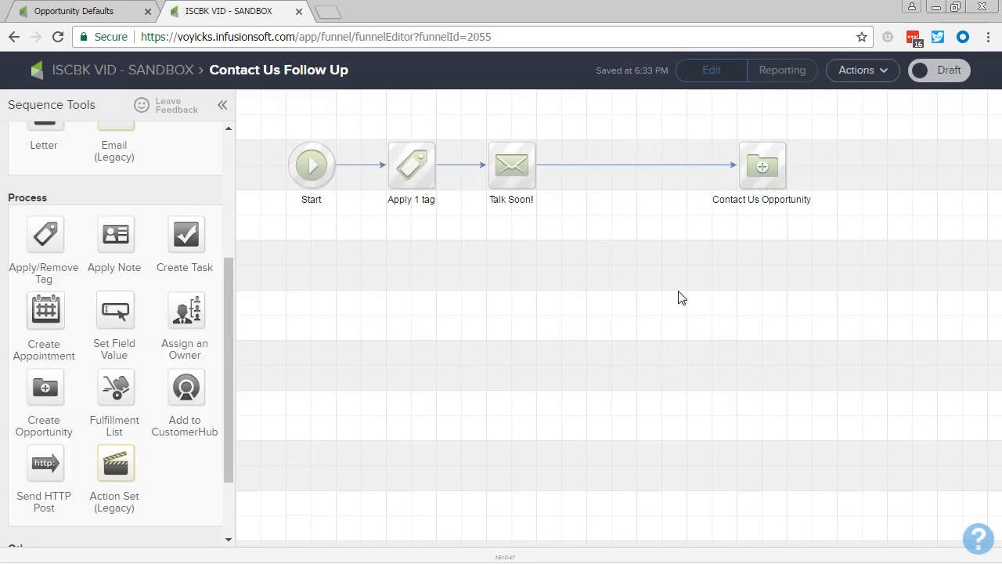
{"action": "scroll", "coordinate": [99, 290], "scroll_direction": "up", "scroll_amount": 3}
{"action": "scroll", "coordinate": [59, 190], "scroll_direction": "down", "scroll_amount": 2}
{"action": "scroll", "coordinate": [58, 190], "scroll_direction": "down", "scroll_amount": 1}
{"action": "scroll", "coordinate": [29, 208], "scroll_direction": "up", "scroll_amount": 3}
Drop a Delay Timer between Talk Soon! and Contact Us Opportunity, set to wait at least 60 days.
{"action": "left_click_drag", "start_coordinate": [45, 176], "coordinate": [636, 164]}
{"action": "double_click", "coordinate": [637, 164]}
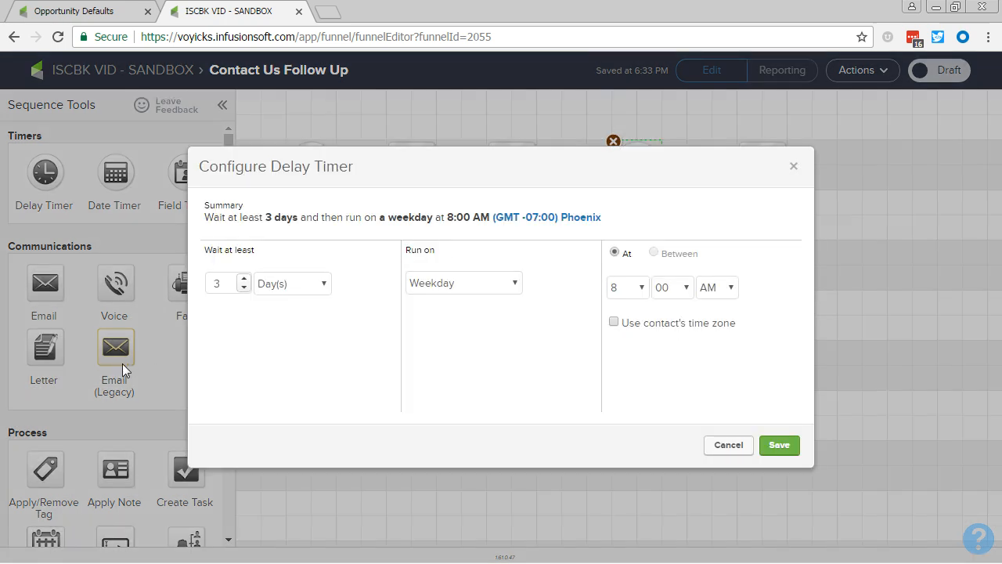
{"action": "double_click", "coordinate": [232, 279]}
{"action": "type", "text": "60"}
{"action": "left_click", "coordinate": [776, 445]}
{"action": "left_click", "coordinate": [603, 285]}
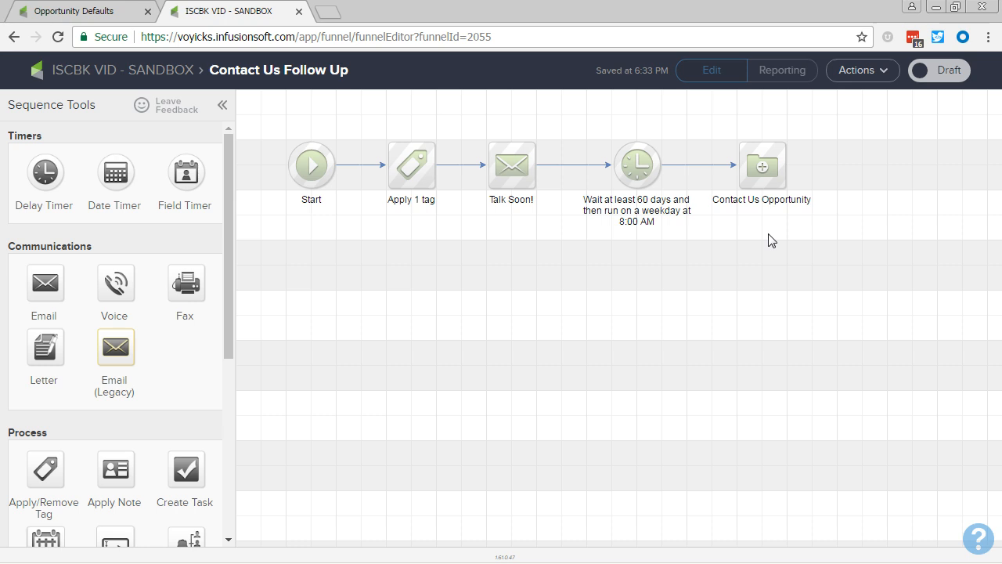
Check the timer and opportunity steps together, then switch back to the PowerPoint slide show.
{"action": "left_click_drag", "start_coordinate": [847, 233], "coordinate": [572, 119]}
{"action": "left_click", "coordinate": [574, 133]}
{"action": "key", "text": "alt+Tab"}
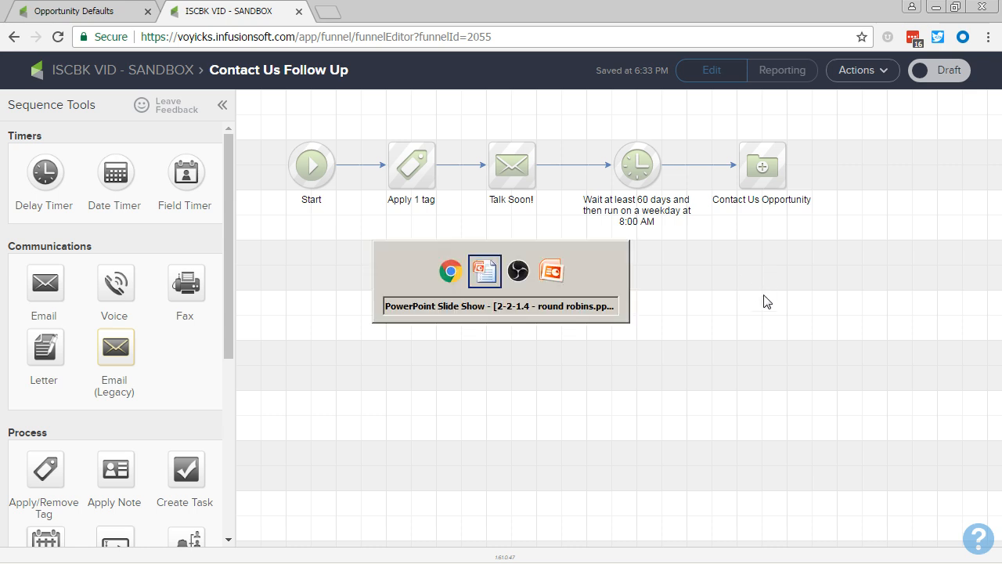